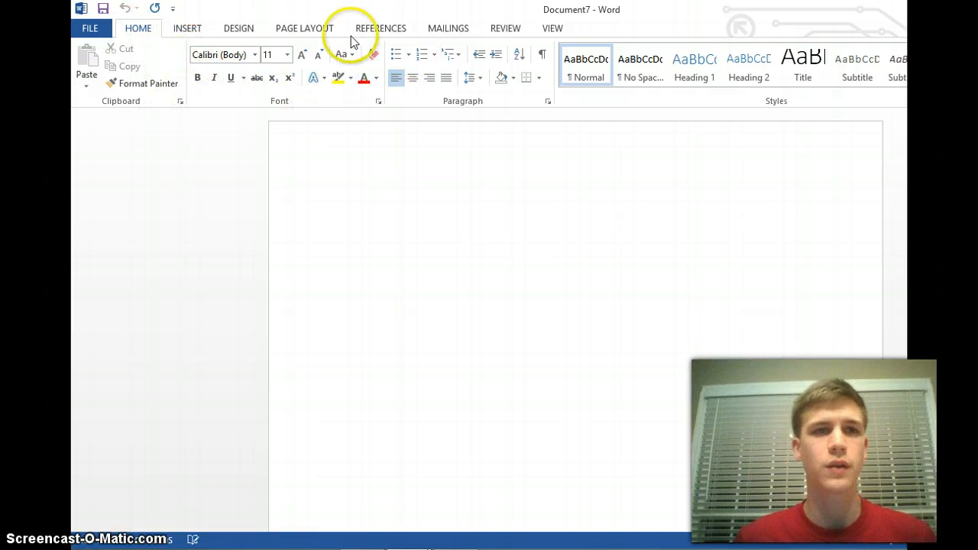
Step: Set the page margins to the Normal preset with 1" on every side
{"action": "left_click", "coordinate": [300, 30]}
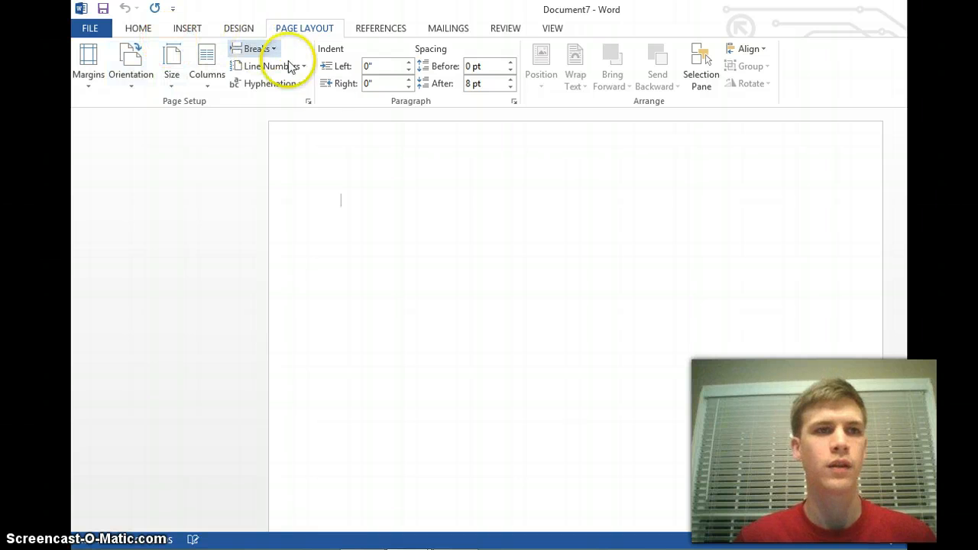
{"action": "left_click", "coordinate": [89, 76]}
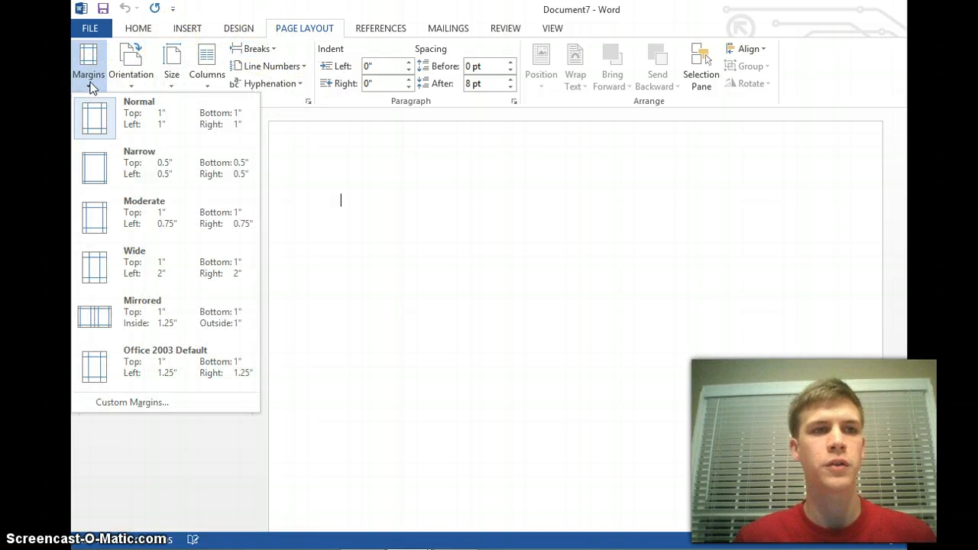
{"action": "left_click", "coordinate": [128, 129]}
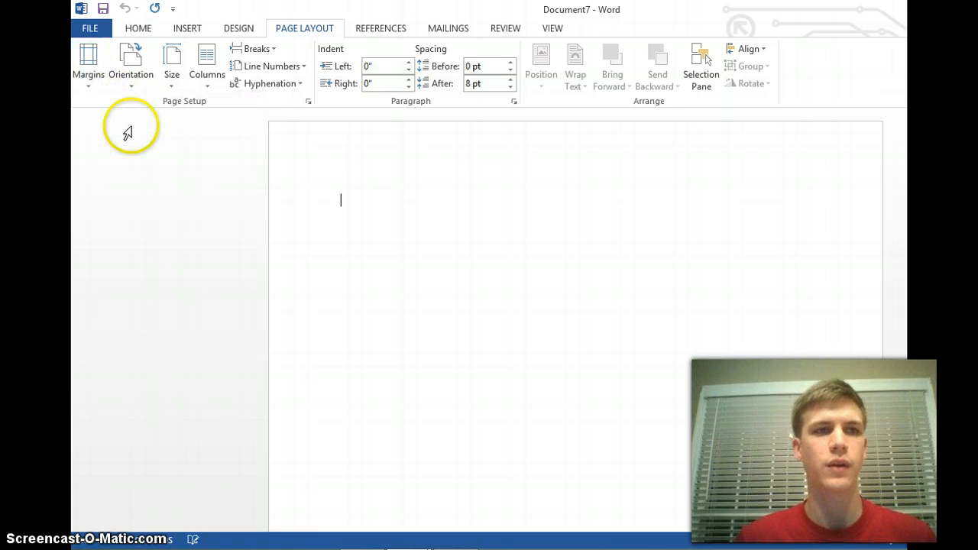
Step: Set the text format to Times New Roman, size 12, with 2.0 line spacing
{"action": "left_click", "coordinate": [141, 29]}
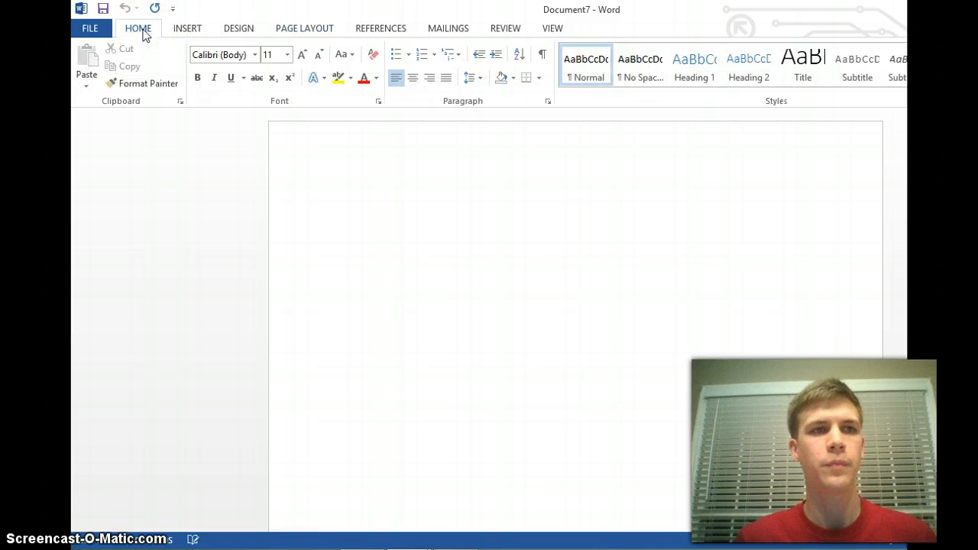
{"action": "left_click", "coordinate": [255, 57]}
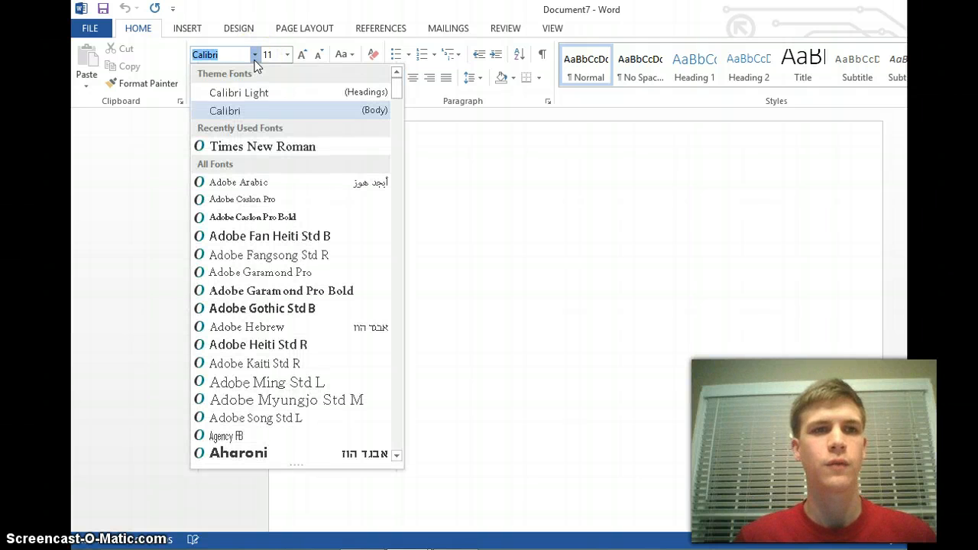
{"action": "left_click", "coordinate": [337, 146]}
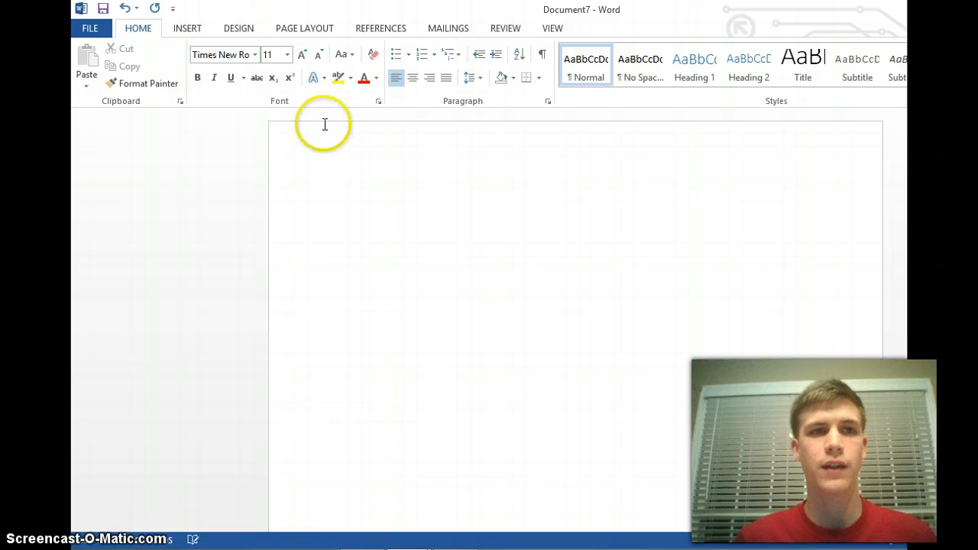
{"action": "left_click", "coordinate": [287, 55]}
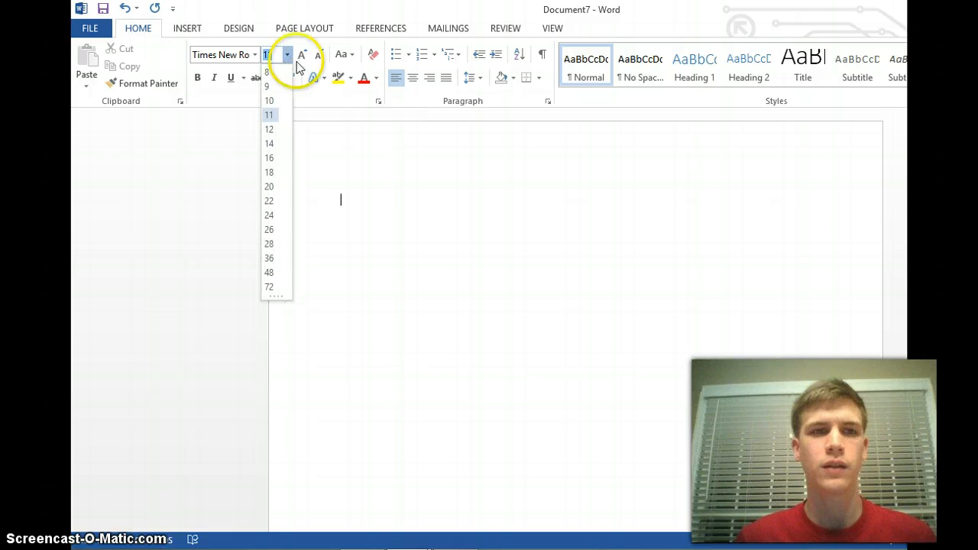
{"action": "left_click", "coordinate": [271, 130]}
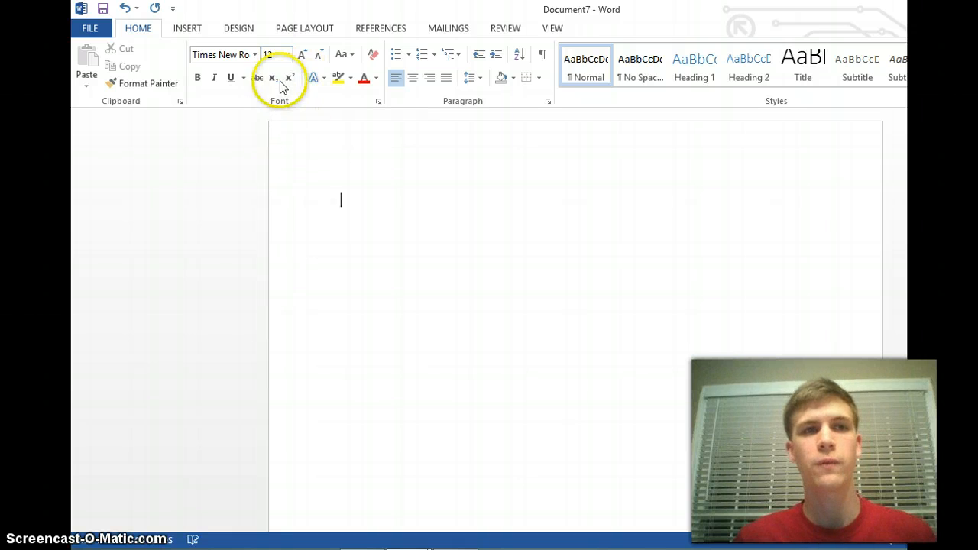
{"action": "left_click", "coordinate": [477, 83]}
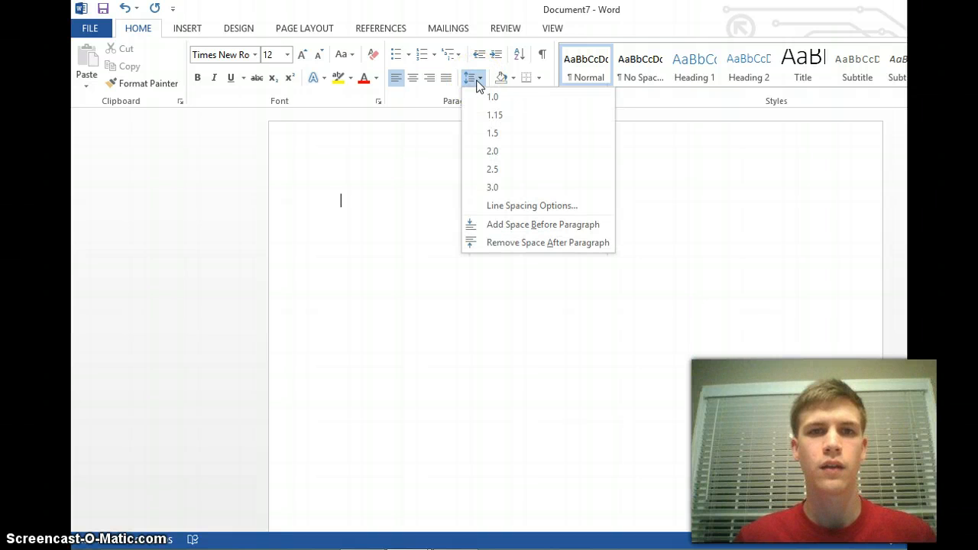
{"action": "left_click", "coordinate": [490, 153]}
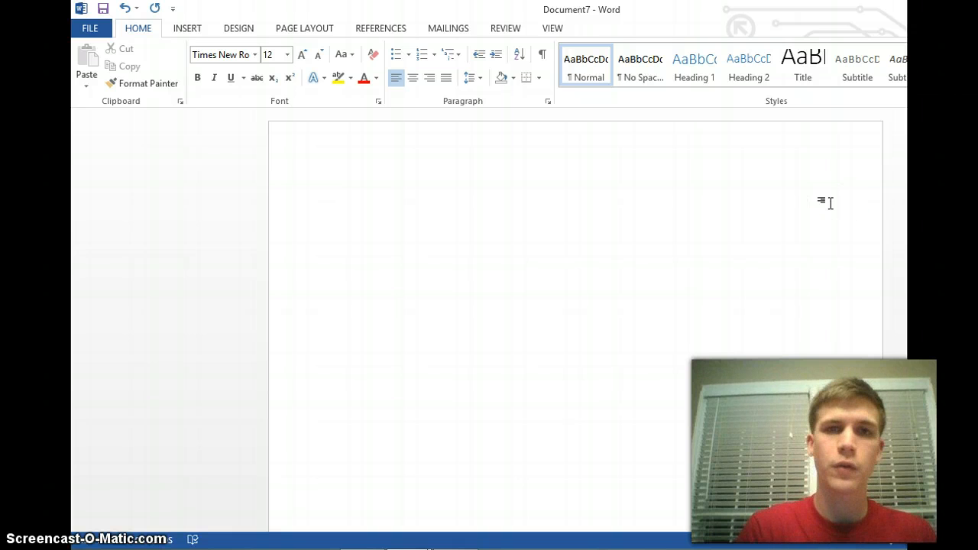
Step: Enter the heading's first two lines: the placeholder "Your Name" and the teacher's name below it
{"action": "type", "text": "Your"}
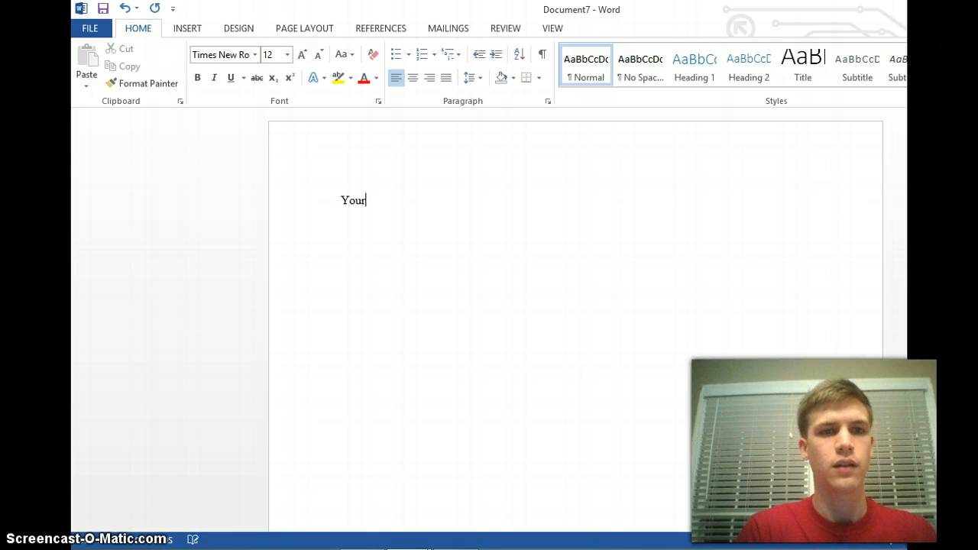
{"action": "type", "text": " Name"}
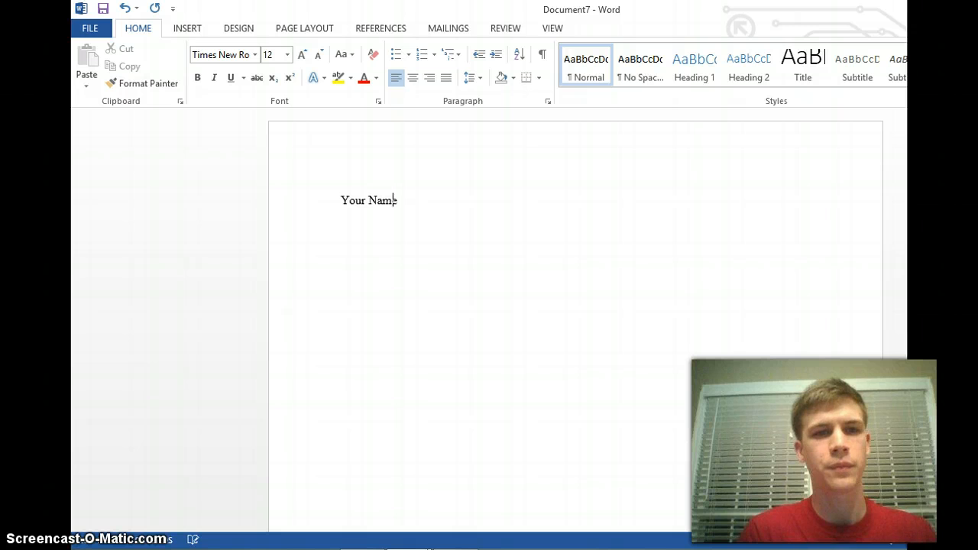
{"action": "key", "text": "Return"}
{"action": "type", "text": "M"}
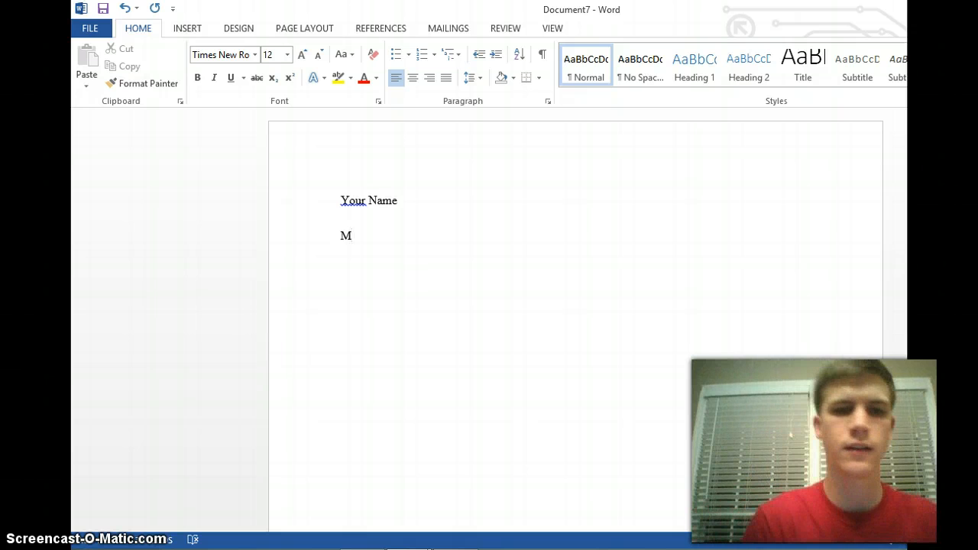
{"action": "type", "text": "r. L"}
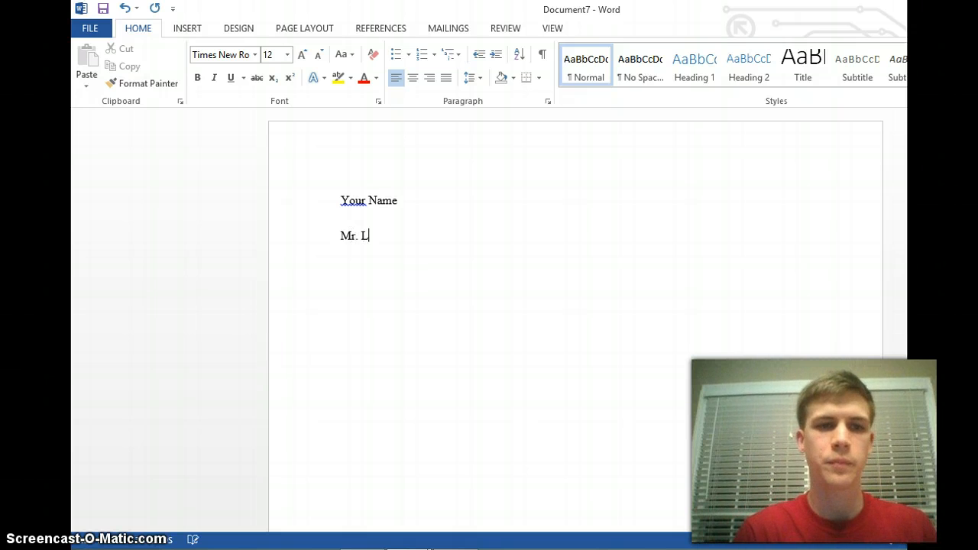
{"action": "type", "text": "ong "}
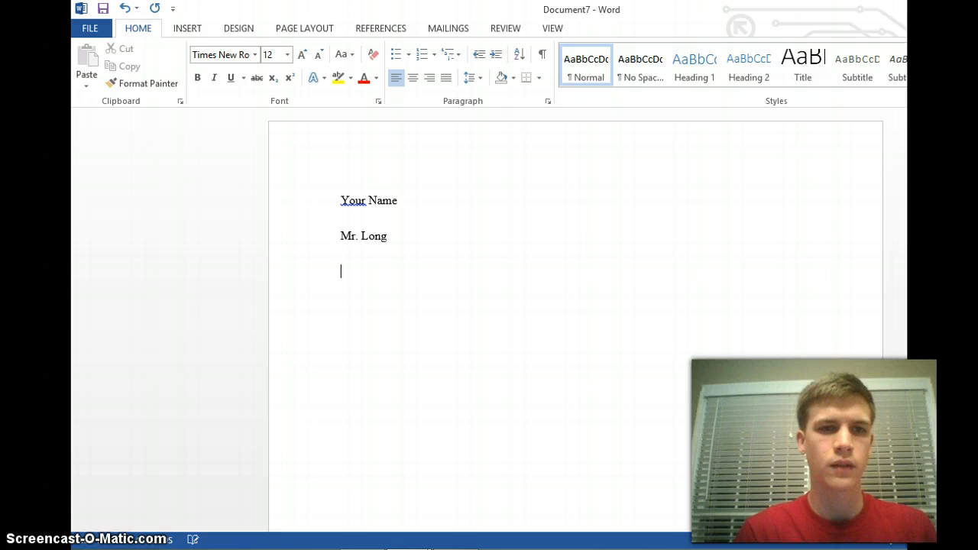
Step: Add the class line "9th Grade Lit/Comp" and the date line "4 March, 2015" to the heading
{"action": "type", "text": "9"}
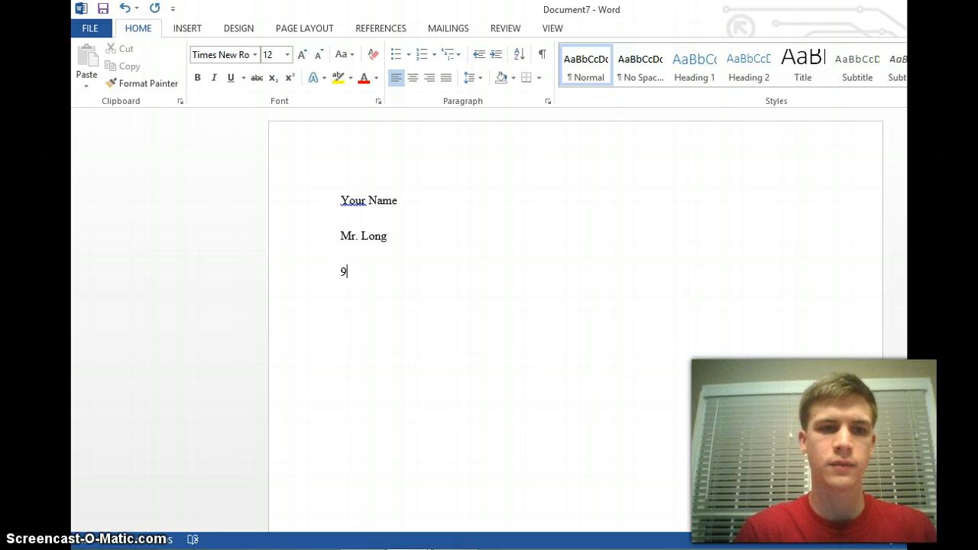
{"action": "type", "text": "th Gra"}
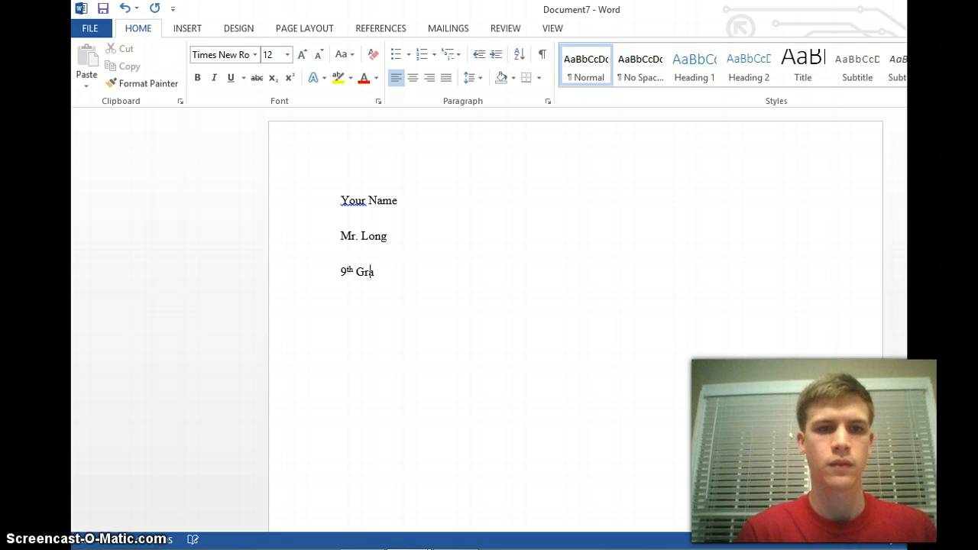
{"action": "type", "text": "de L"}
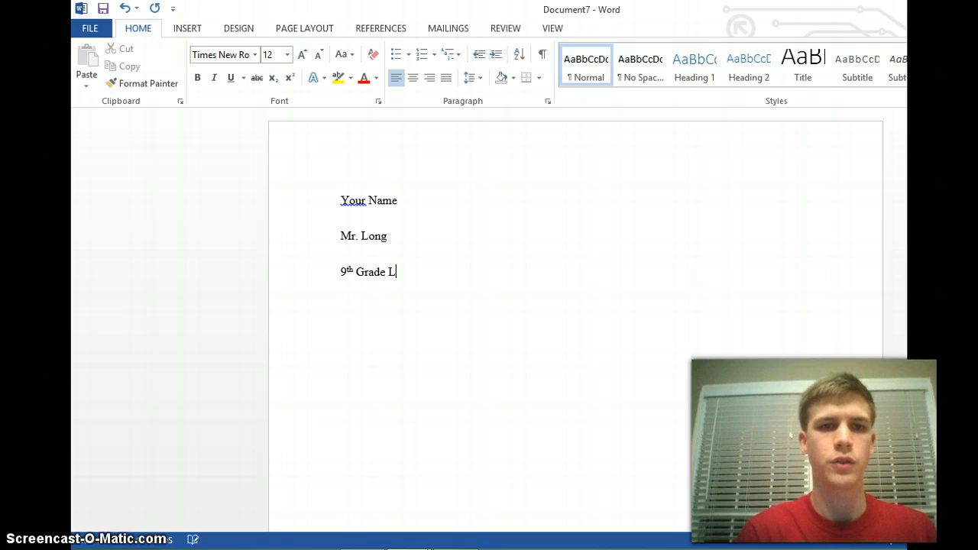
{"action": "type", "text": "it/Comp"}
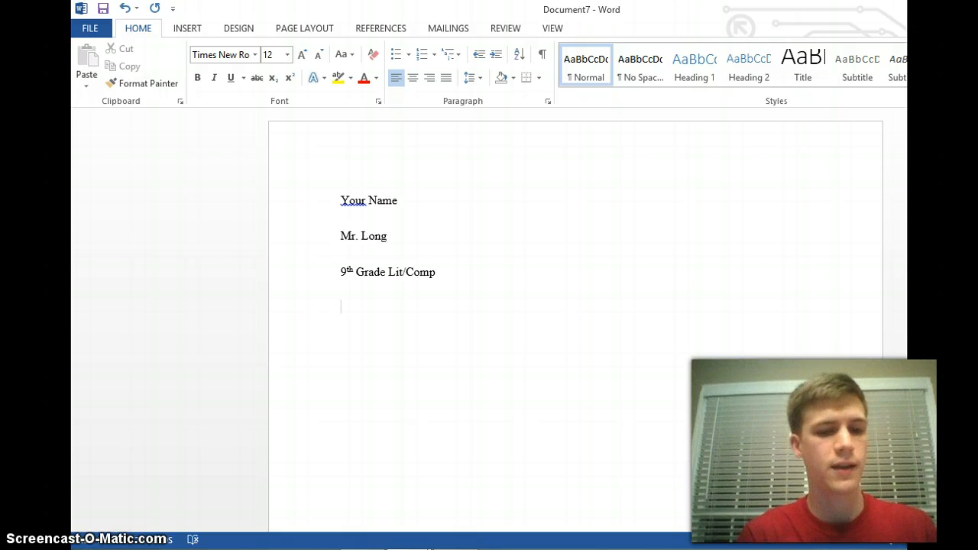
{"action": "type", "text": "4 Mar"}
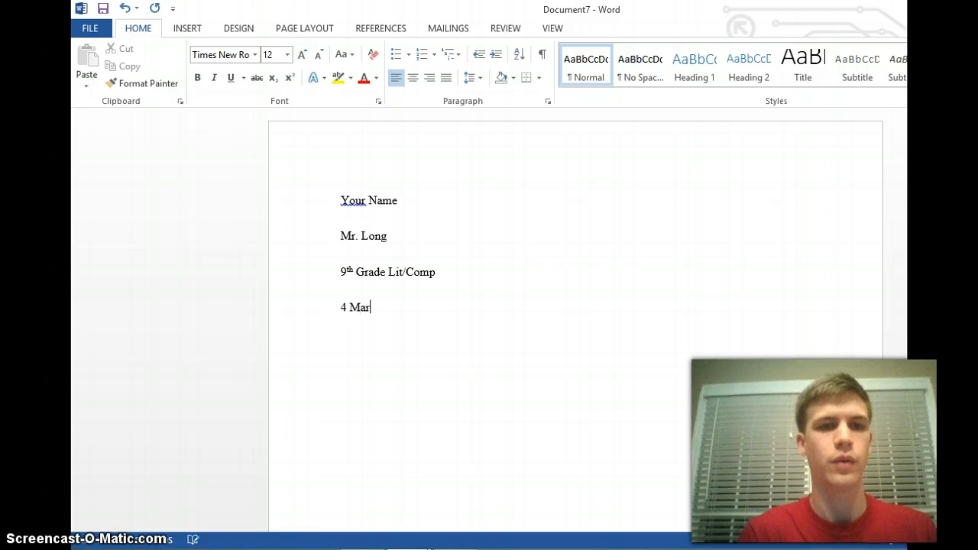
{"action": "type", "text": "ch, "}
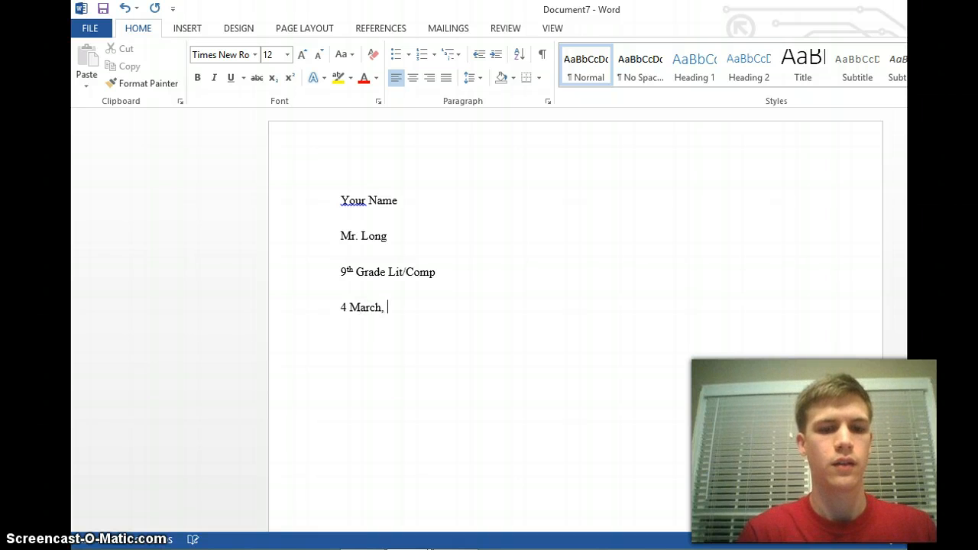
{"action": "type", "text": "20"}
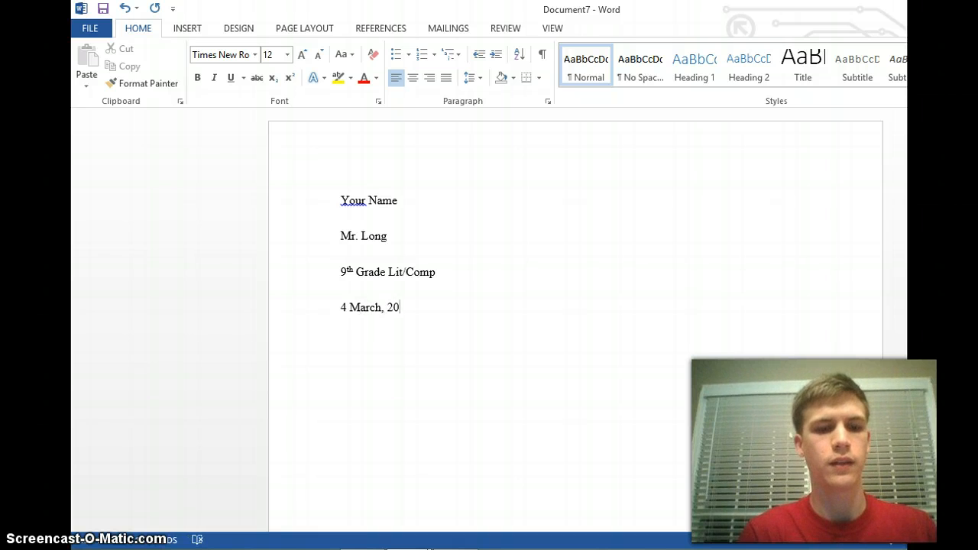
{"action": "type", "text": "15"}
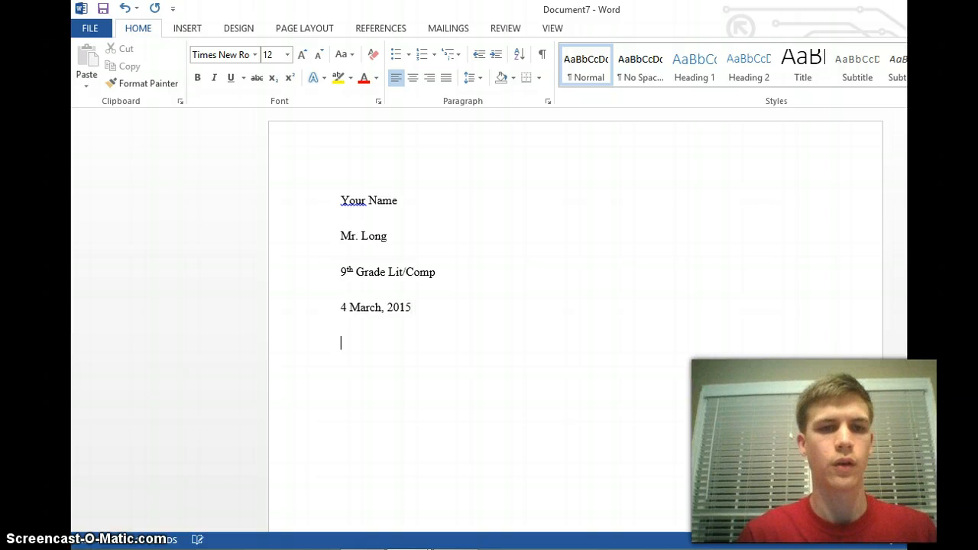
Step: Add the centered title "Title Here" below the date and begin a new line under it
{"action": "left_click", "coordinate": [414, 83]}
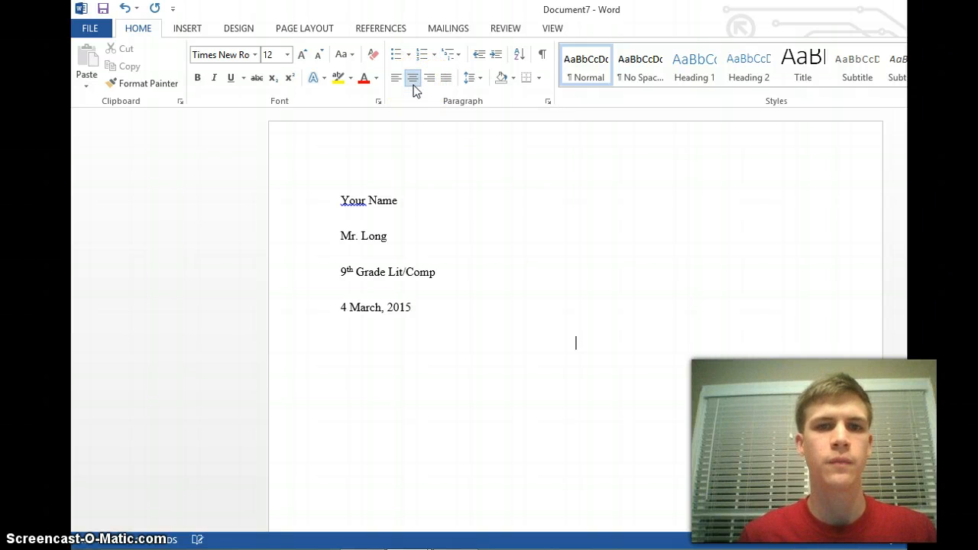
{"action": "type", "text": "Ti"}
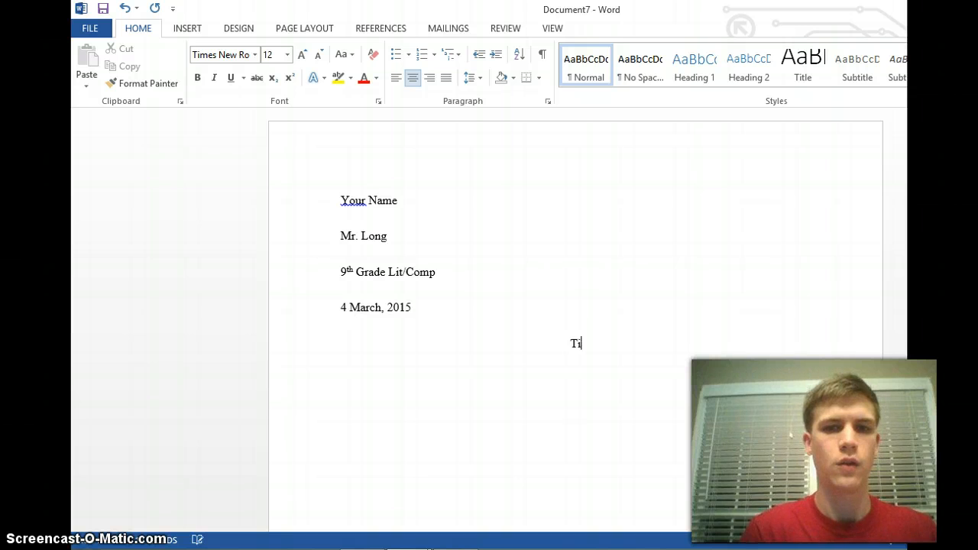
{"action": "type", "text": "tle Here"}
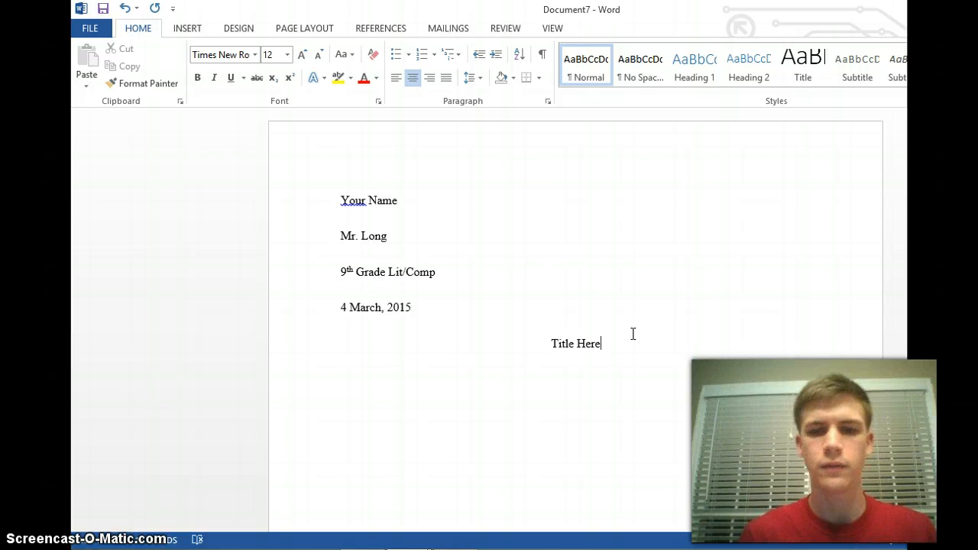
{"action": "key", "text": "Return"}
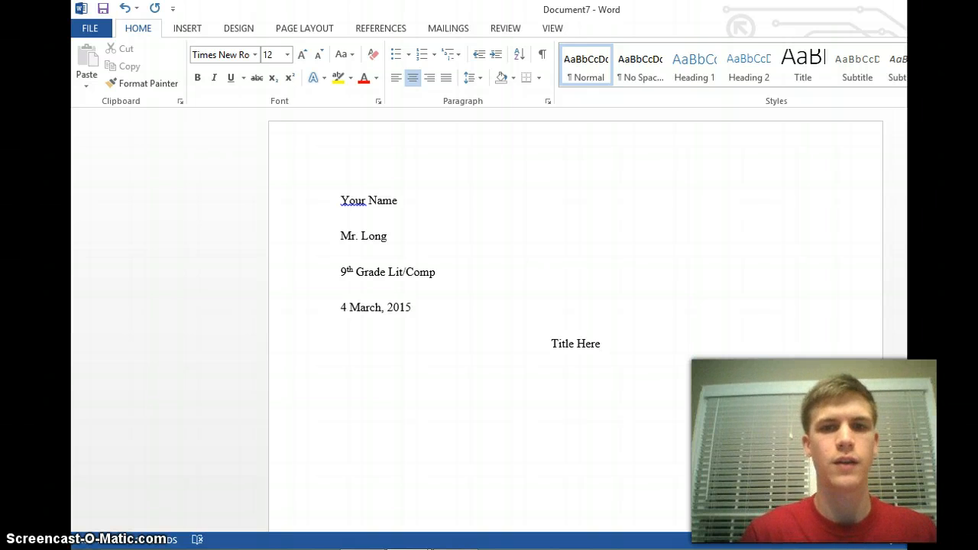
Step: Left-align the line below the title and write an indented first body sentence, "This is the first sentence."
{"action": "left_click", "coordinate": [397, 79]}
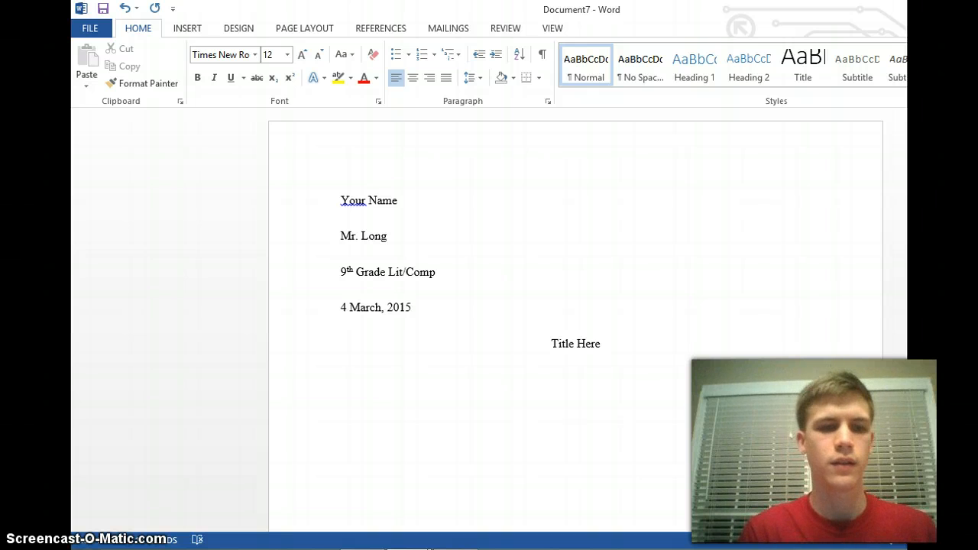
{"action": "key", "text": "Tab"}
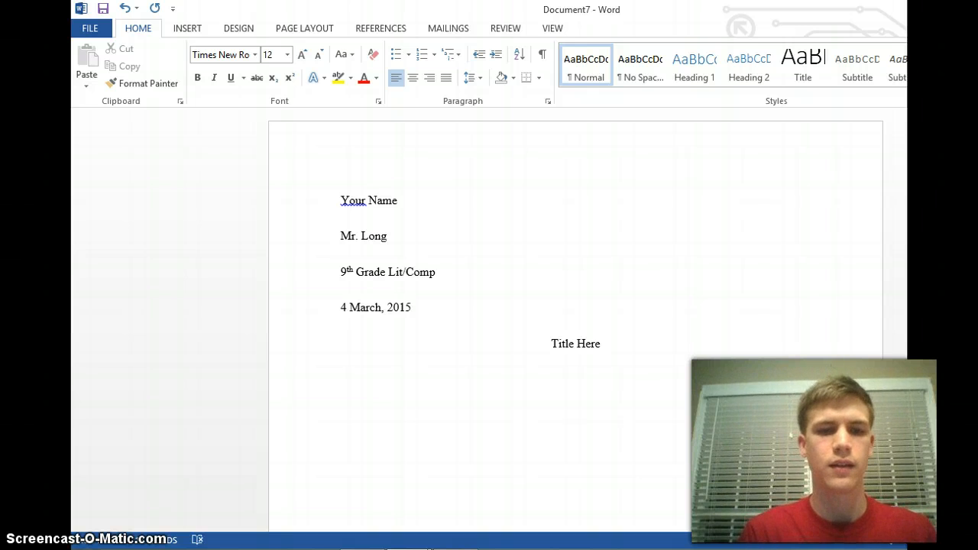
{"action": "type", "text": "This"}
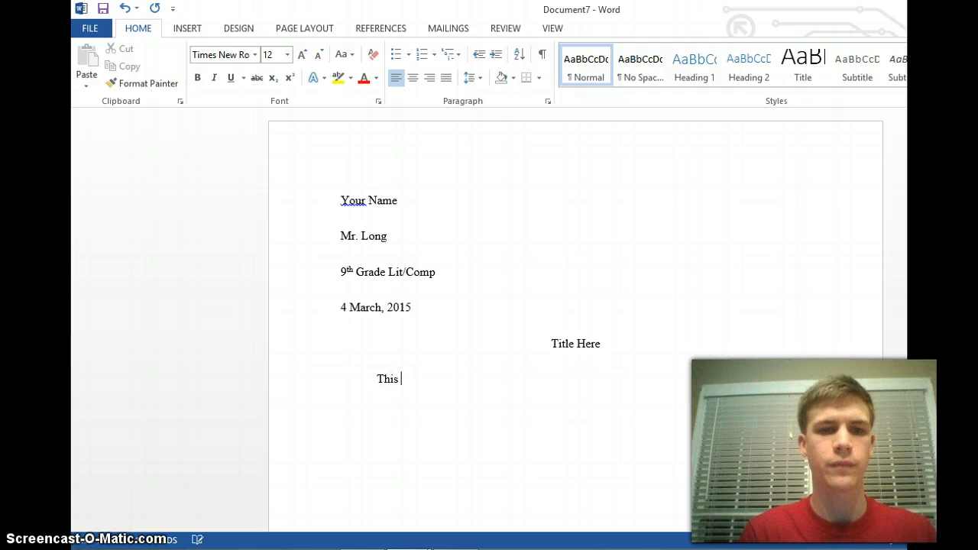
{"action": "type", "text": " is th"}
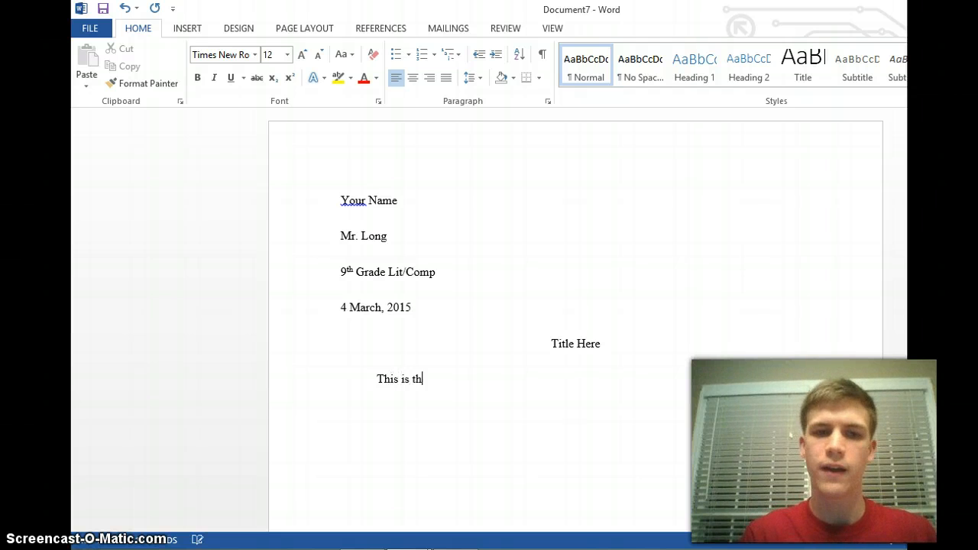
{"action": "type", "text": "e "}
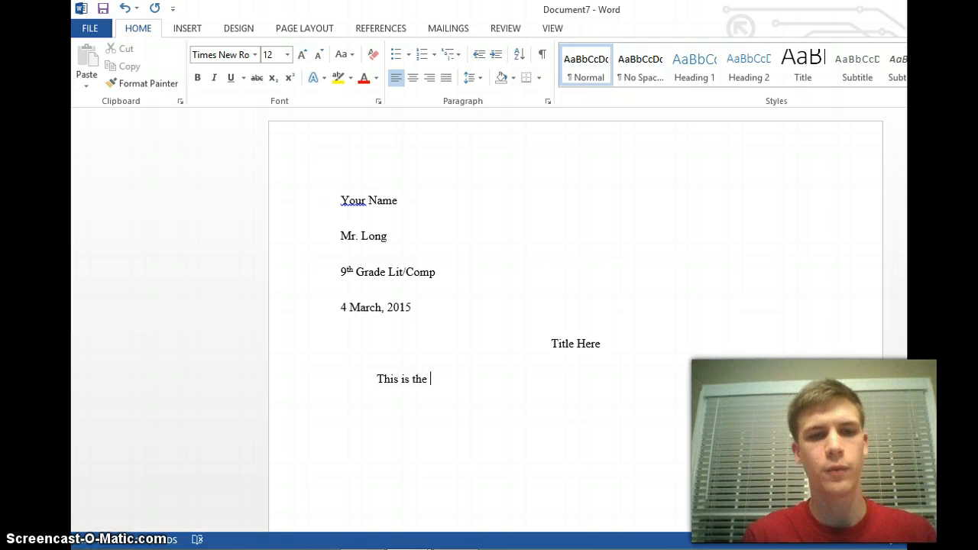
{"action": "type", "text": "firs"}
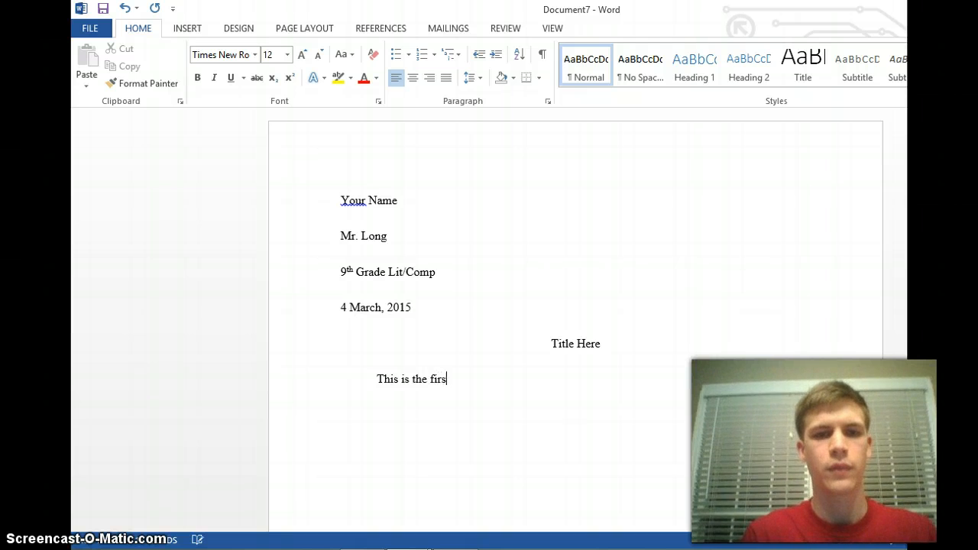
{"action": "type", "text": "t setn"}
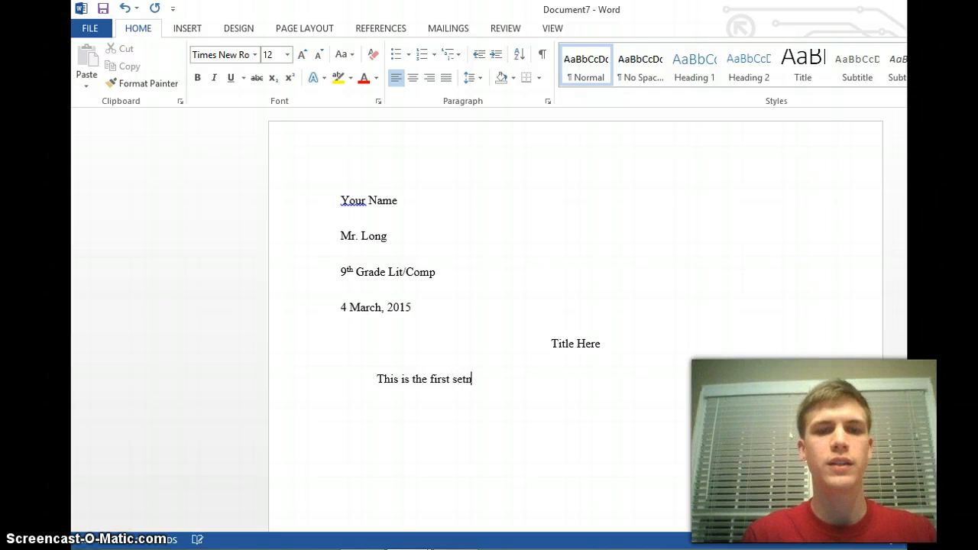
{"action": "type", "text": "ence"}
{"action": "key", "text": "BackSpace"}
{"action": "key", "text": "BackSpace"}
{"action": "key", "text": "BackSpace"}
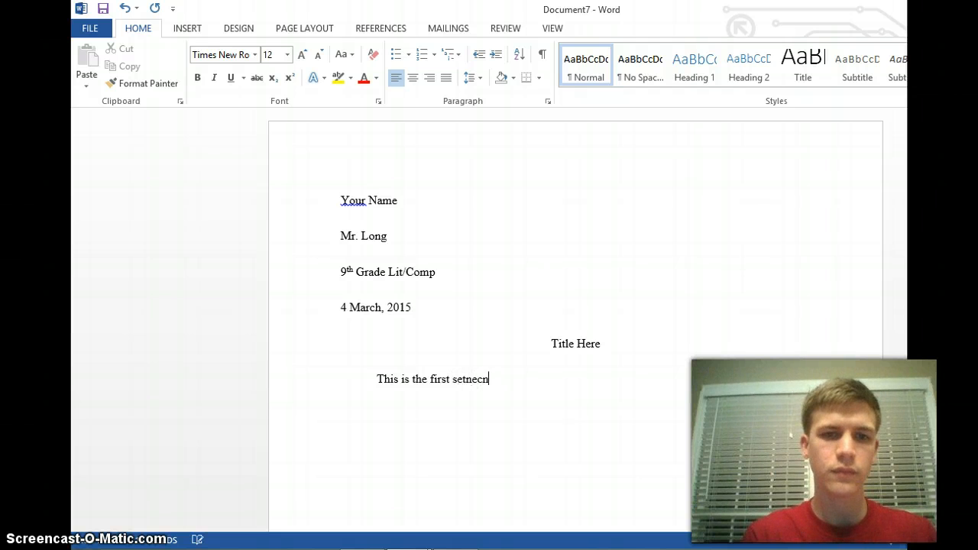
{"action": "key", "text": "BackSpace"}
{"action": "key", "text": "BackSpace"}
{"action": "key", "text": "BackSpace"}
{"action": "type", "text": "t"}
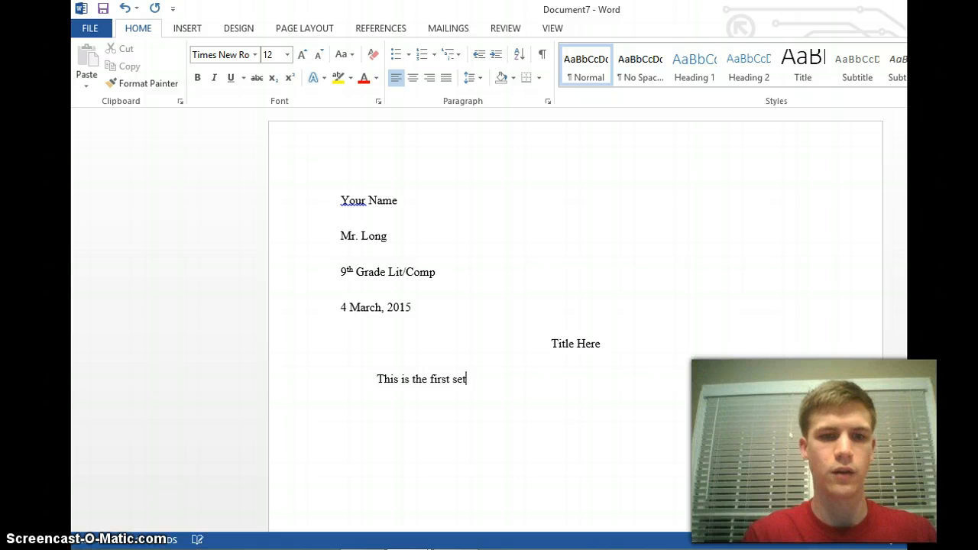
{"action": "type", "text": "ence"}
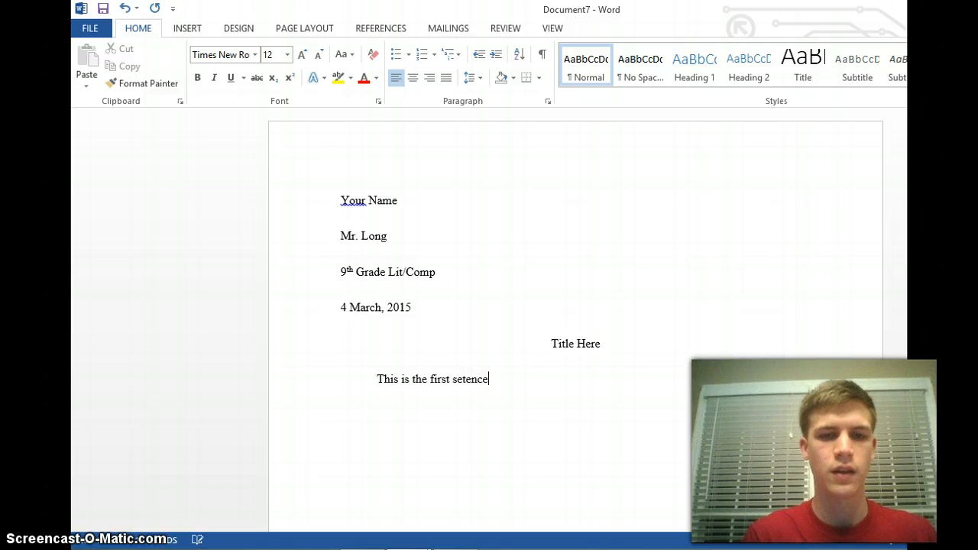
{"action": "type", "text": "."}
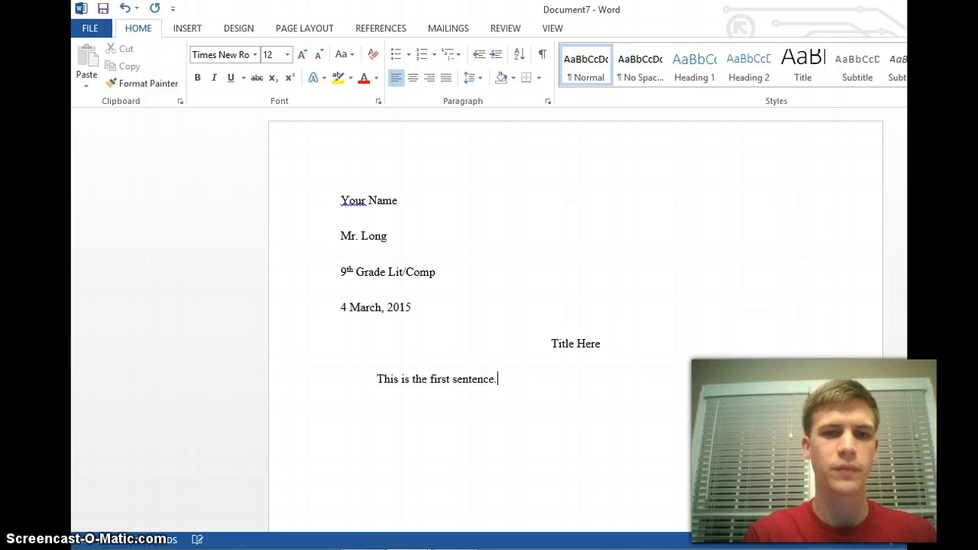
Step: Add "This is the next sentence." to the body paragraph and begin a new indented paragraph reading "My teacher is awesome."
{"action": "left_click", "coordinate": [304, 27]}
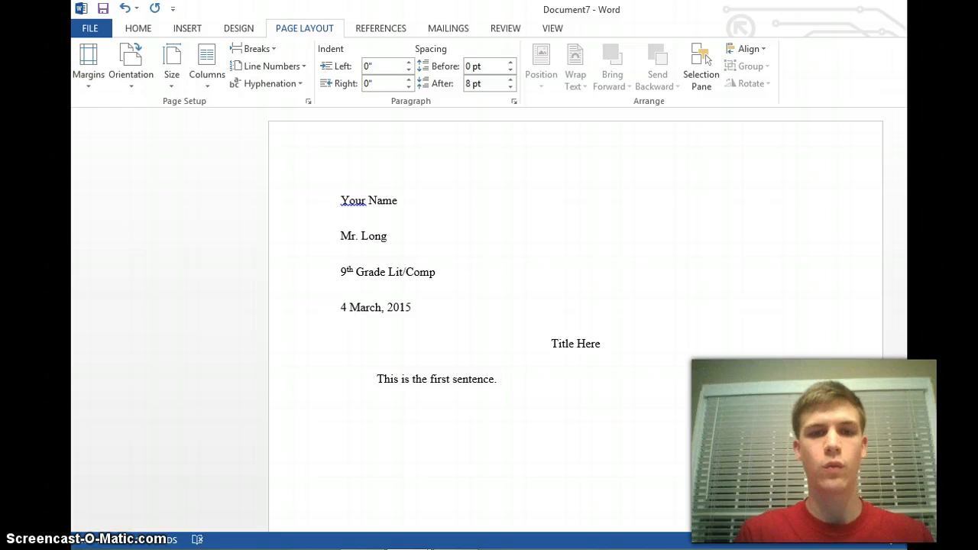
{"action": "type", "text": "This"}
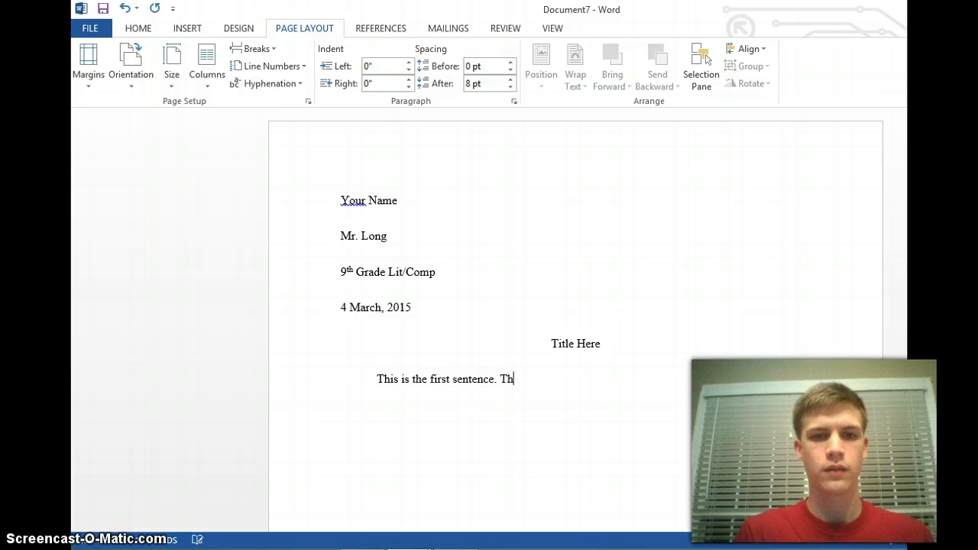
{"action": "type", "text": " is the"}
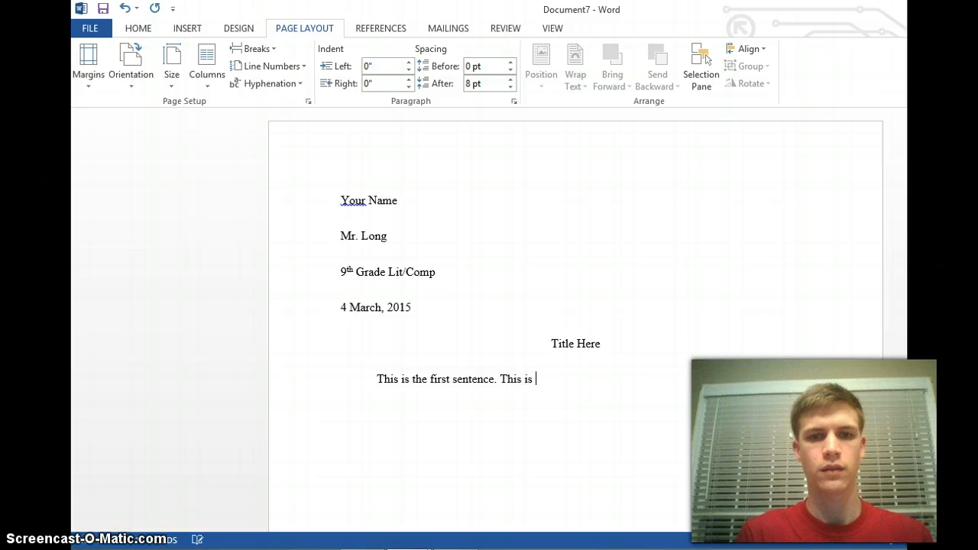
{"action": "type", "text": " ne"}
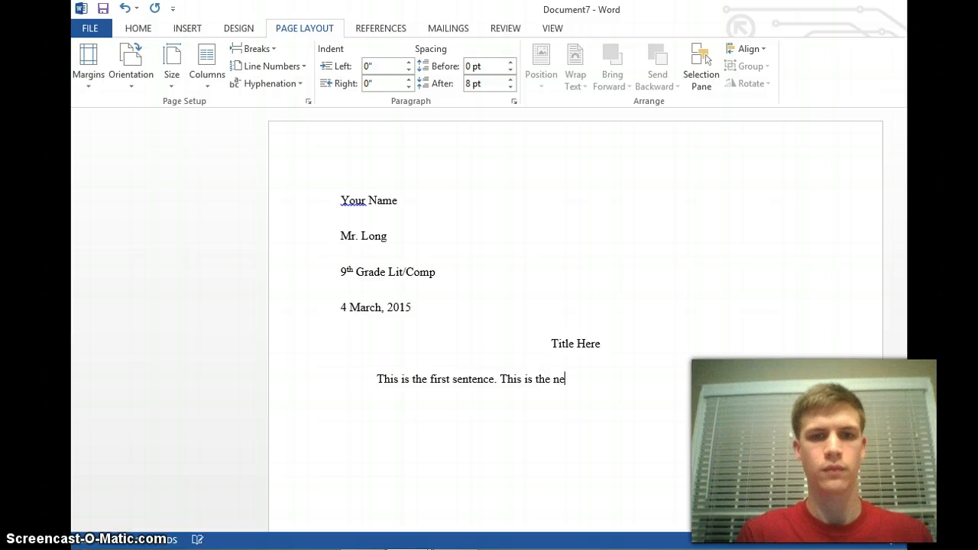
{"action": "type", "text": "xt sen"}
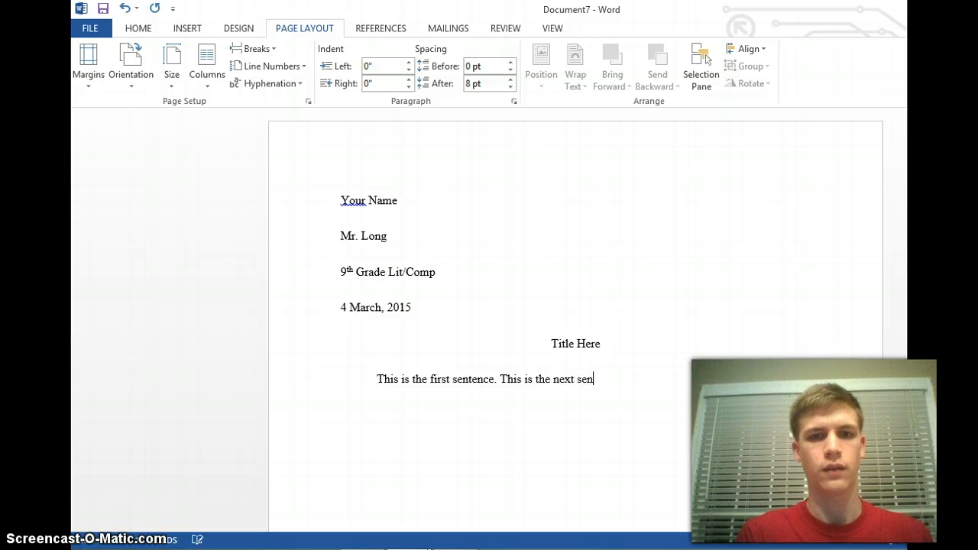
{"action": "type", "text": "tence."}
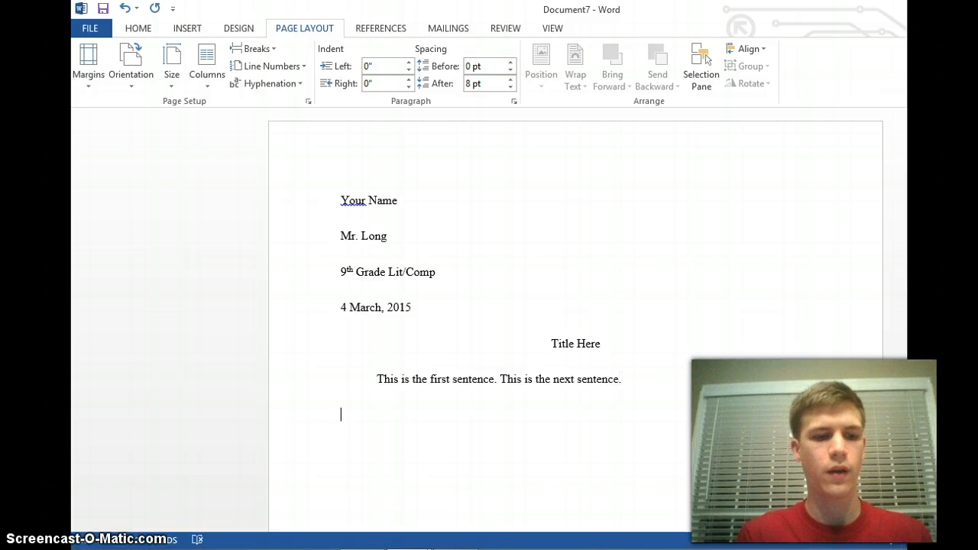
{"action": "key", "text": "Tab"}
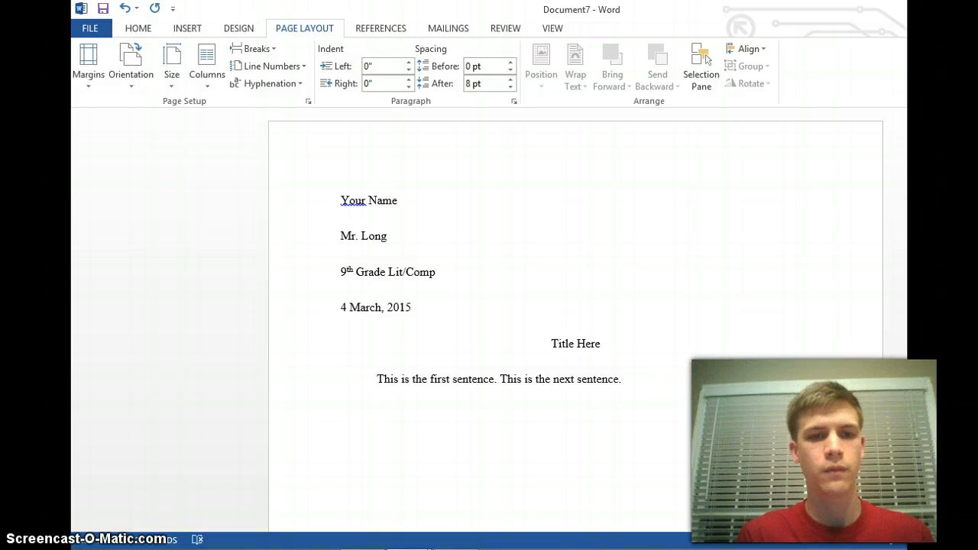
{"action": "type", "text": "My teacher is awesome."}
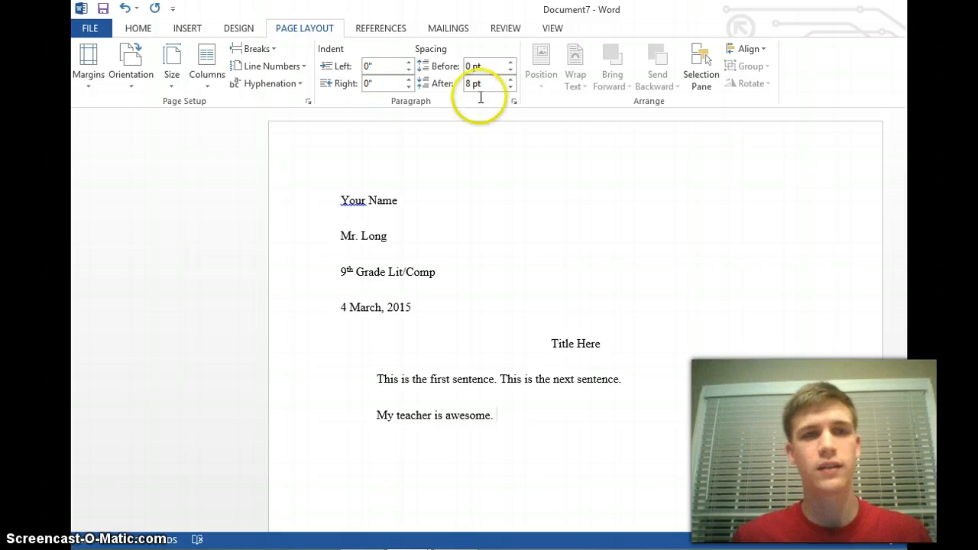
Step: Insert a Plain Number 3 page number at the top of the page and put the last name before it
{"action": "left_click", "coordinate": [186, 32]}
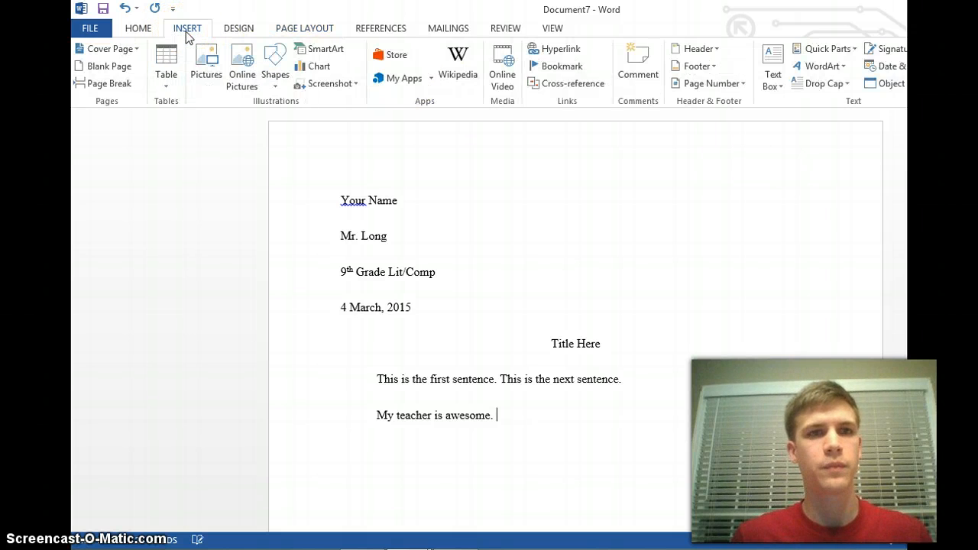
{"action": "left_click", "coordinate": [743, 86]}
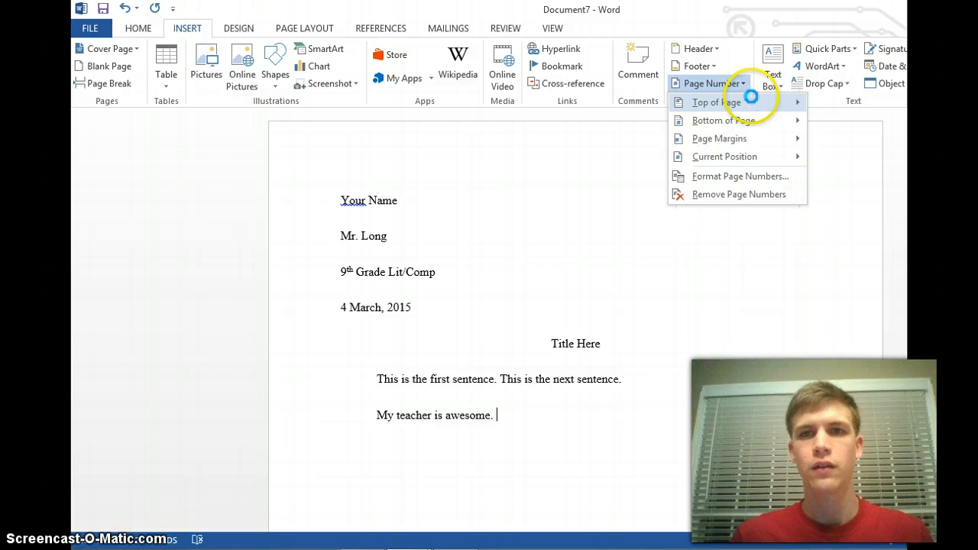
{"action": "left_click", "coordinate": [752, 98]}
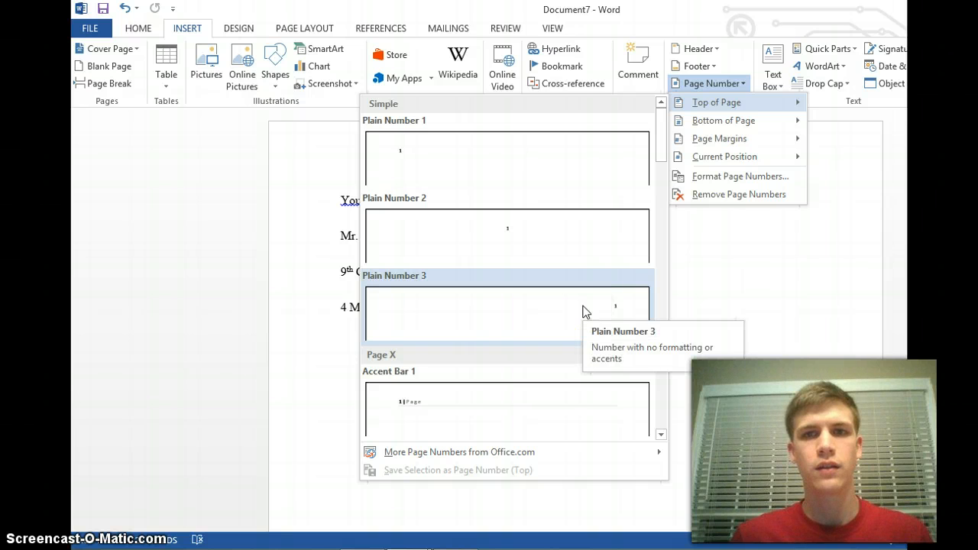
{"action": "left_click", "coordinate": [626, 322]}
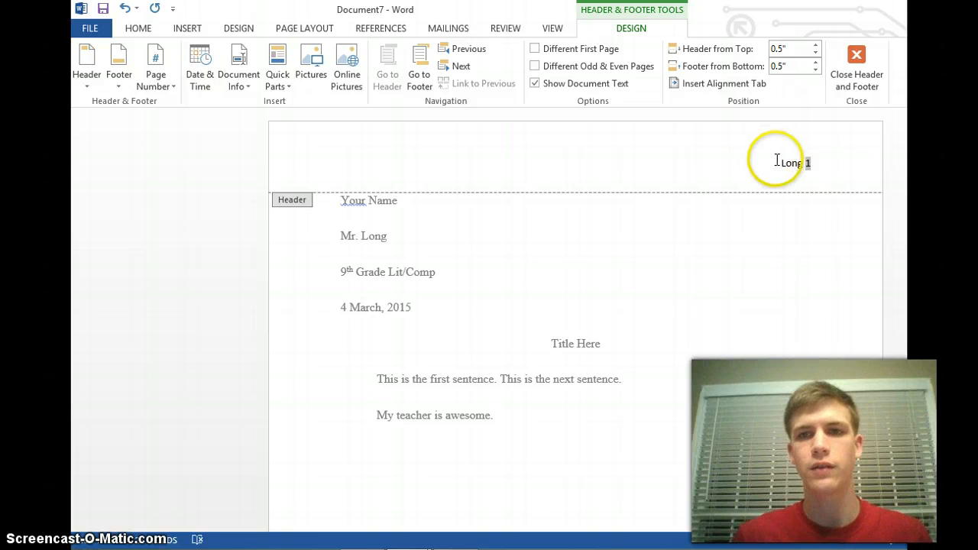
Step: Format the header's name and page number as Times New Roman, size 12, with 2.0 line spacing, and return to the body text
{"action": "left_click_drag", "start_coordinate": [776, 160], "coordinate": [826, 153]}
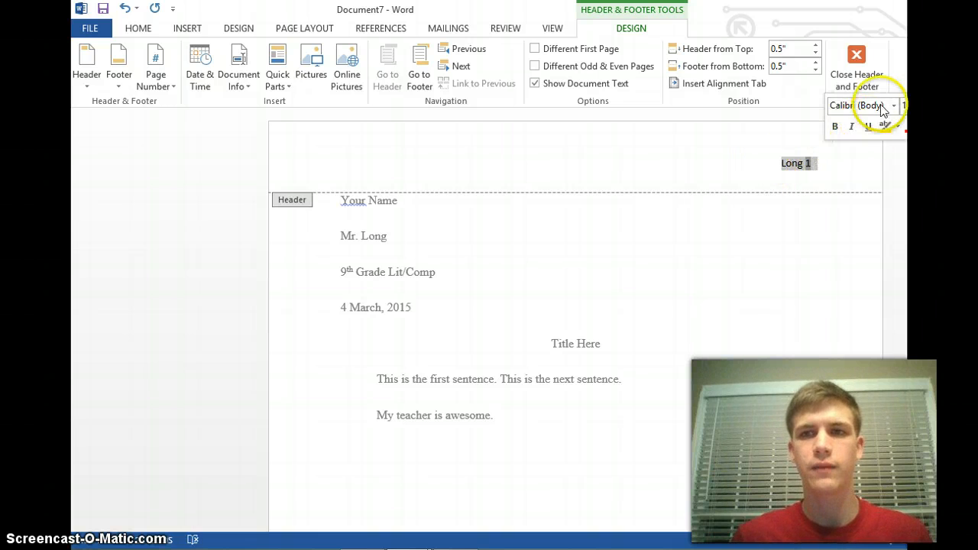
{"action": "left_click", "coordinate": [894, 106]}
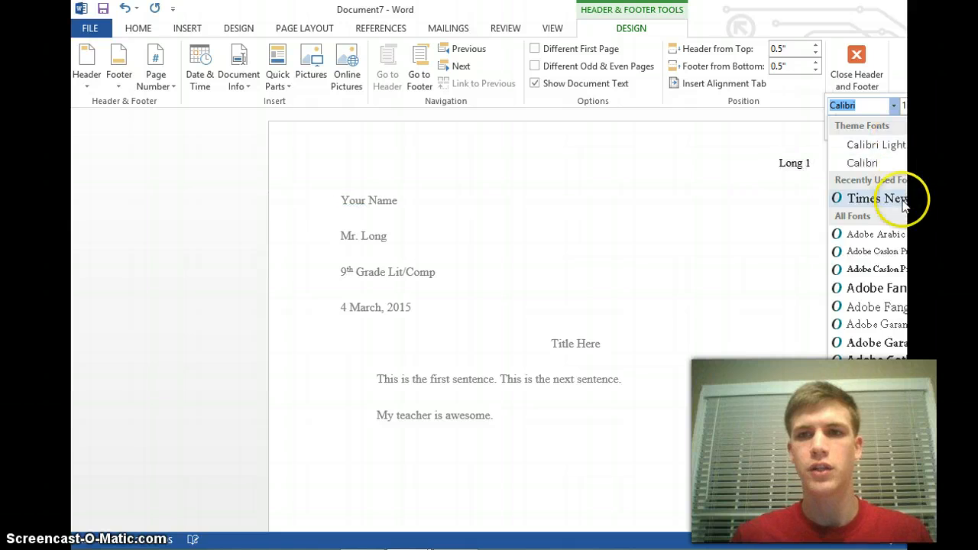
{"action": "left_click", "coordinate": [877, 199]}
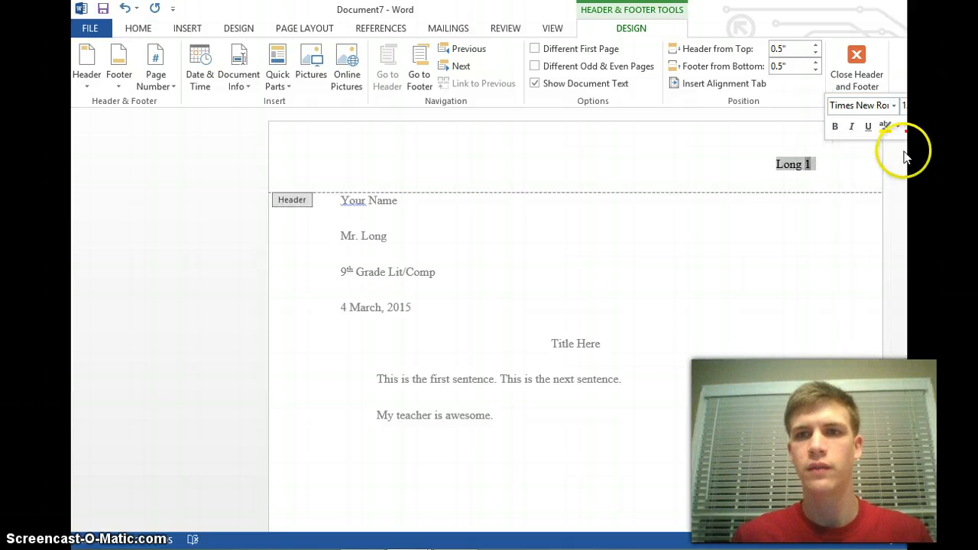
{"action": "left_click", "coordinate": [136, 31]}
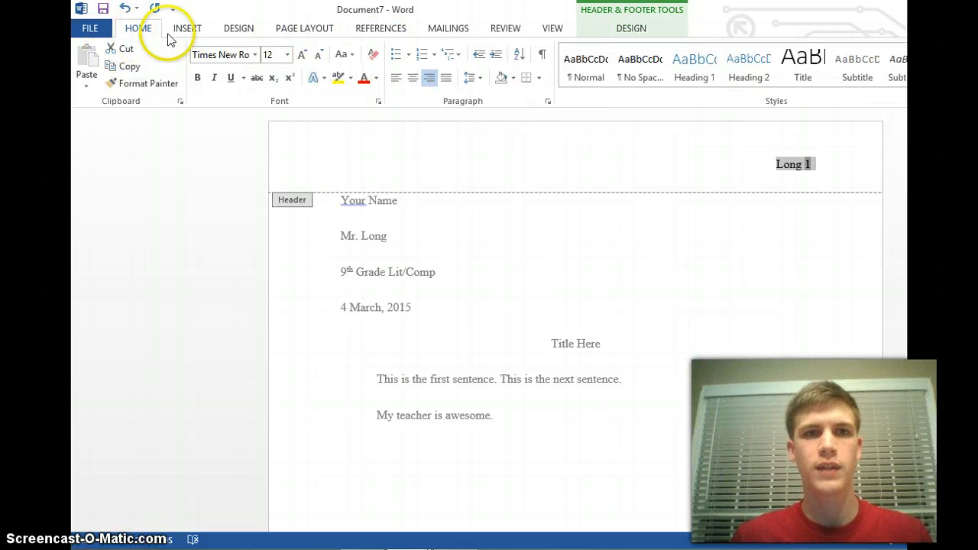
{"action": "left_click", "coordinate": [473, 80]}
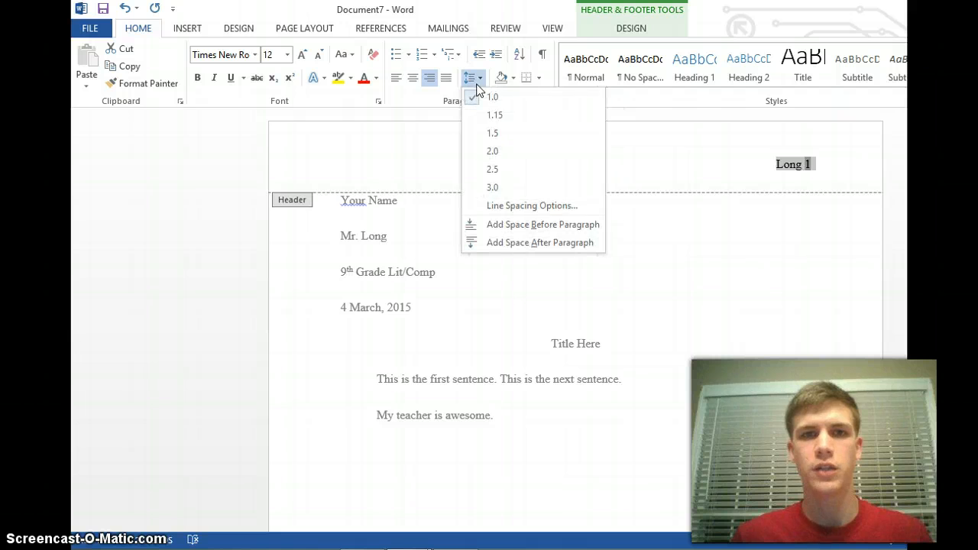
{"action": "left_click", "coordinate": [493, 152]}
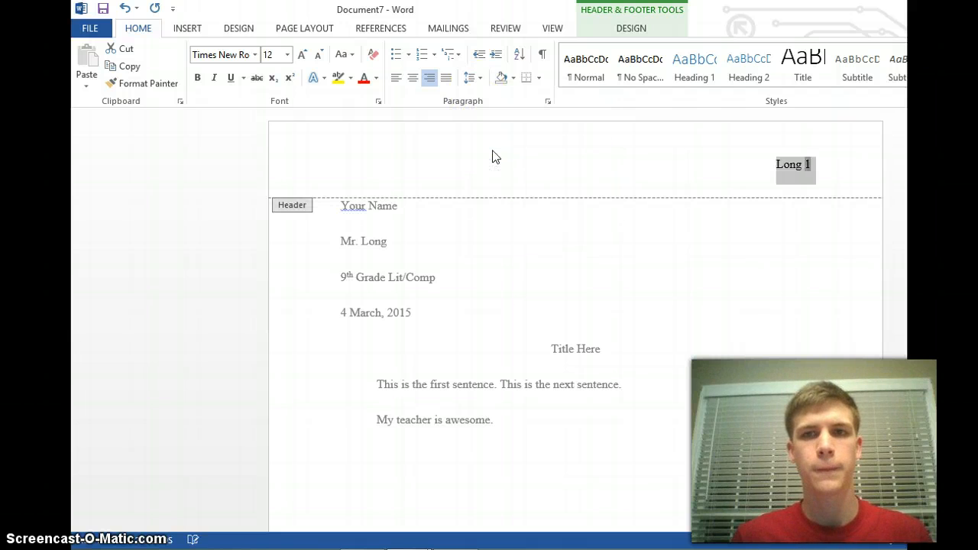
{"action": "double_click", "coordinate": [695, 279]}
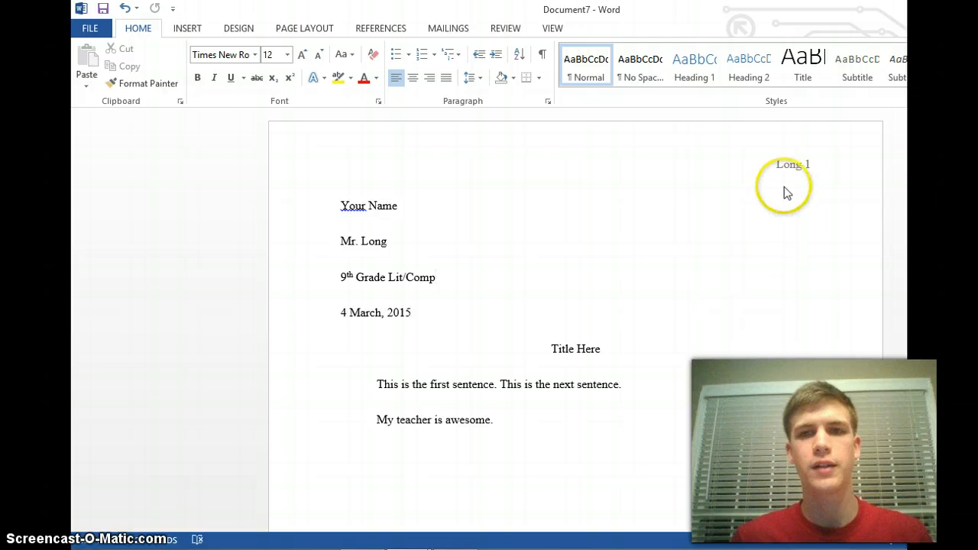
Step: Extend the document onto a second page below the last body paragraph and check the running header there
{"action": "left_click", "coordinate": [577, 446]}
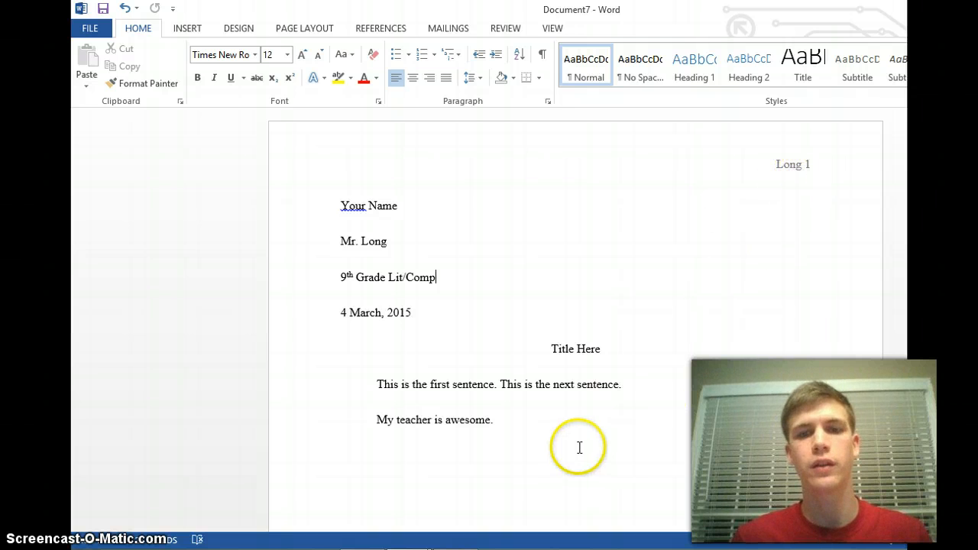
{"action": "key", "text": "Return"}
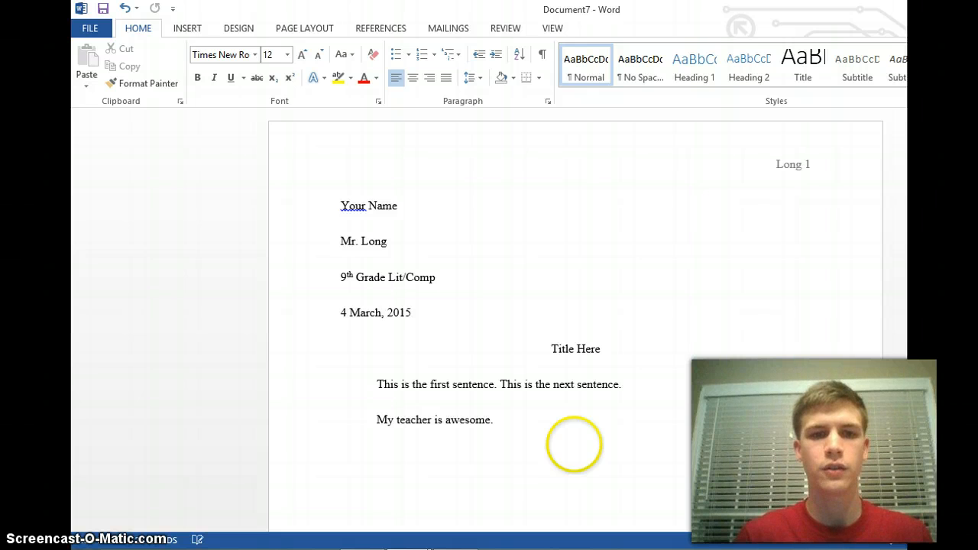
{"action": "key", "text": "ctrl+Return"}
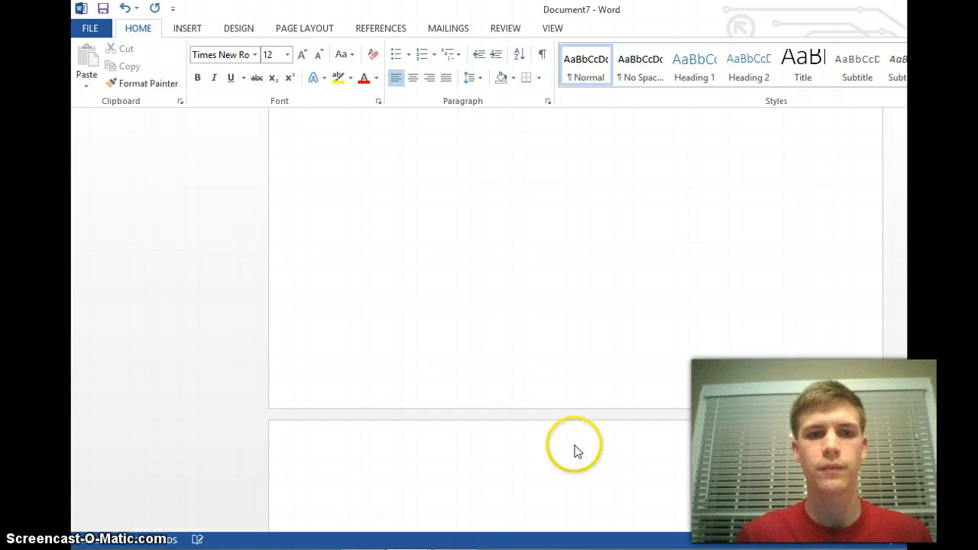
{"action": "scroll", "coordinate": [574, 444], "scroll_direction": "down", "scroll_amount": 1}
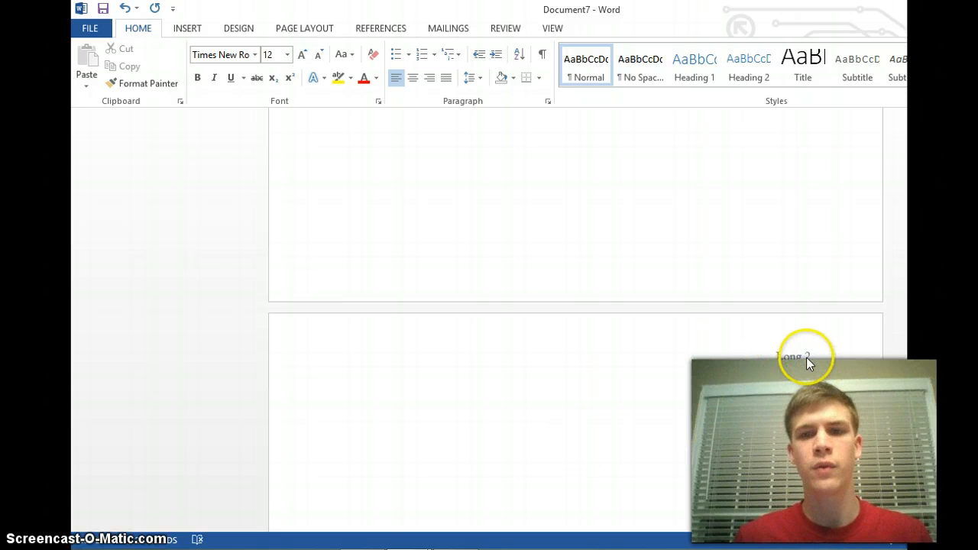
{"action": "scroll", "coordinate": [807, 358], "scroll_direction": "up", "scroll_amount": 5}
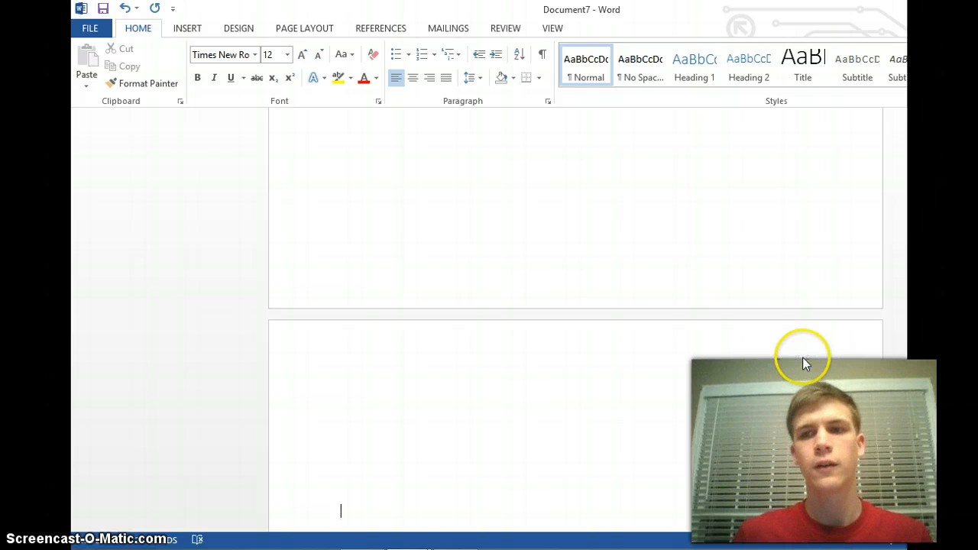
{"action": "scroll", "coordinate": [804, 357], "scroll_direction": "up", "scroll_amount": 15}
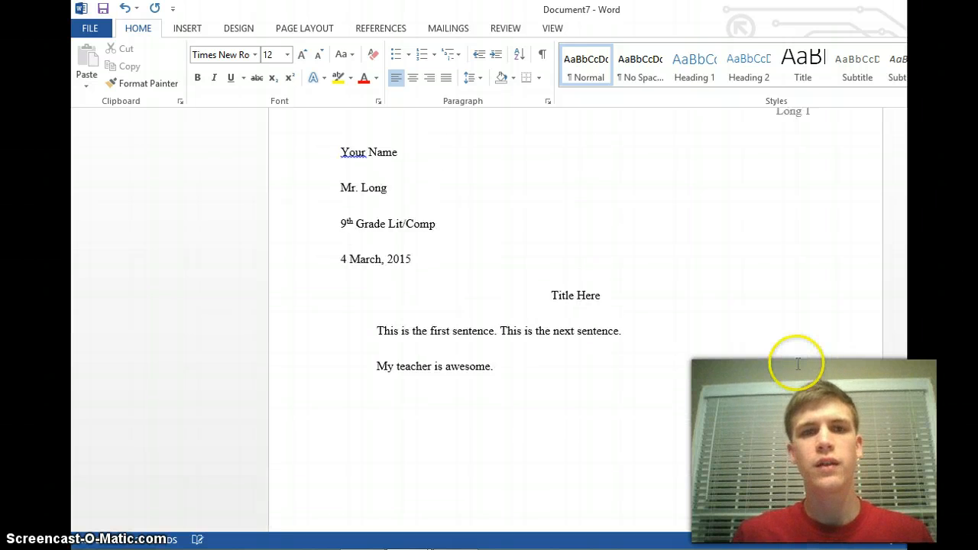